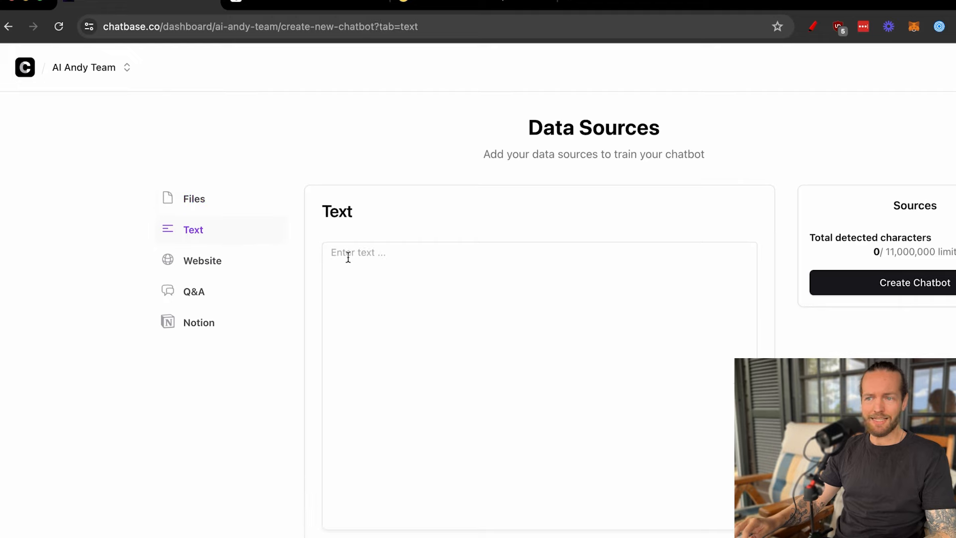
Choose Website as the data source type for the new chatbot
click(451, 298)
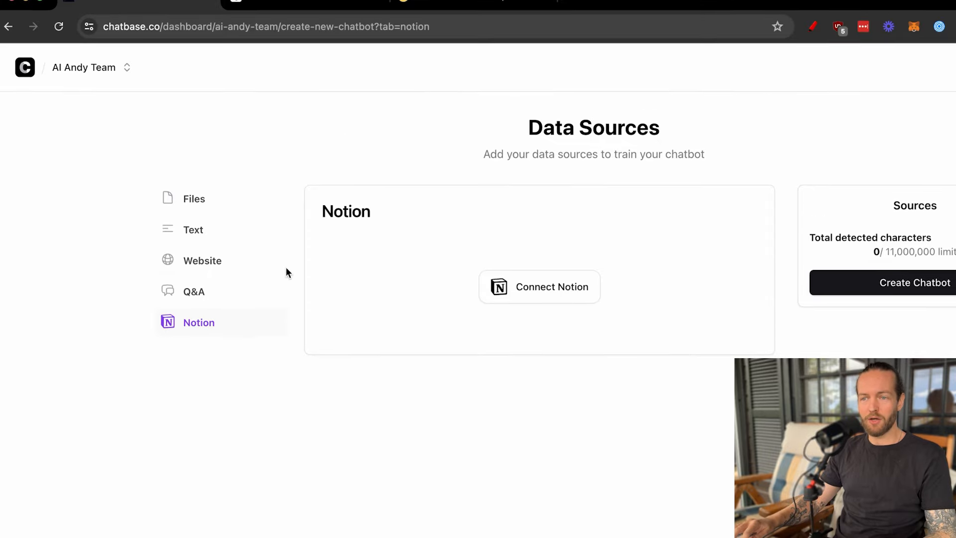
click(238, 270)
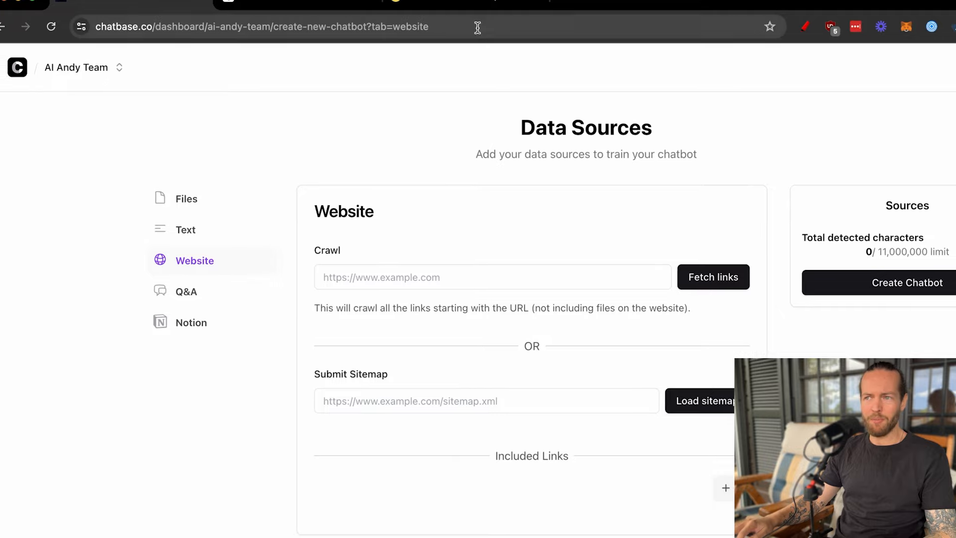
Look over The Chocolate Smiths home page, including its newest flavours and the rewards and referrals offer
click(479, 6)
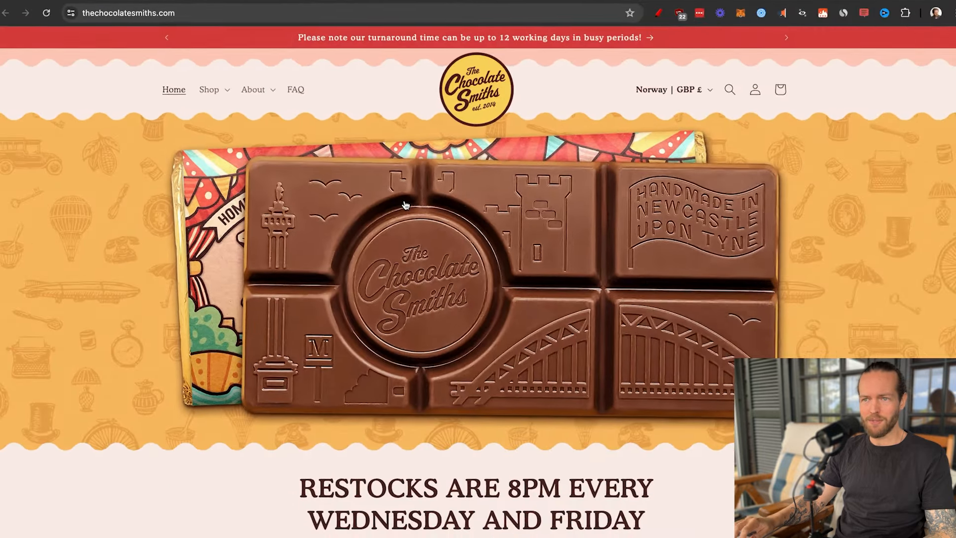
scroll(608, 350, down, 10)
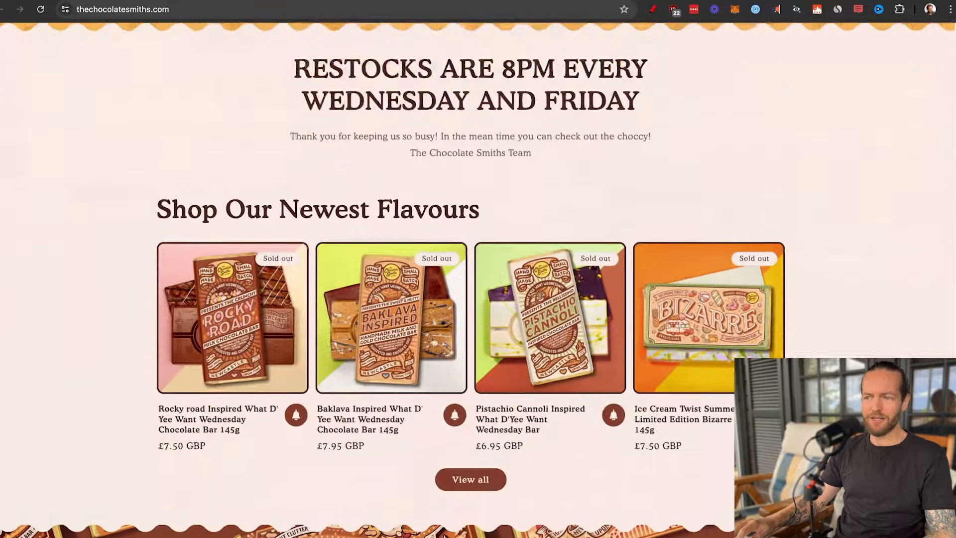
scroll(478, 279, down, 9)
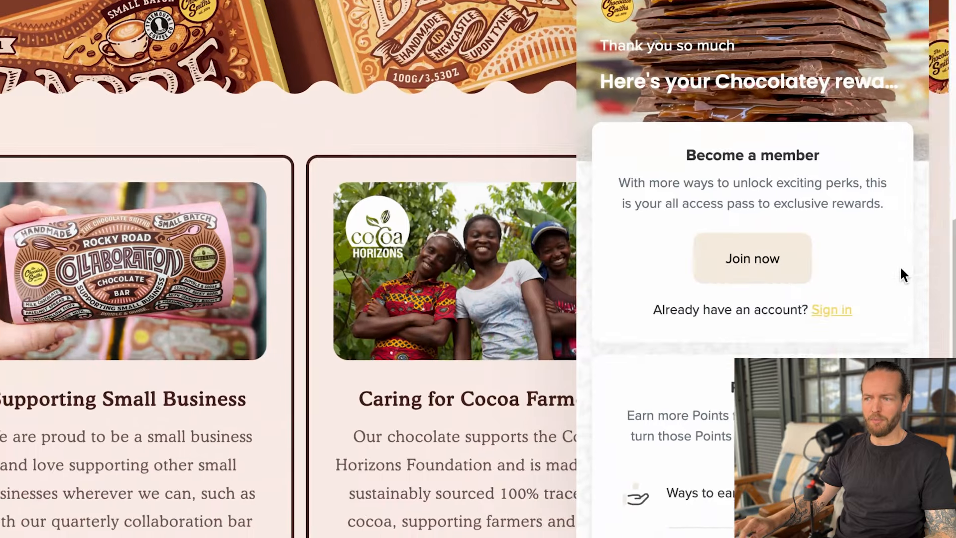
scroll(901, 269, down, 5)
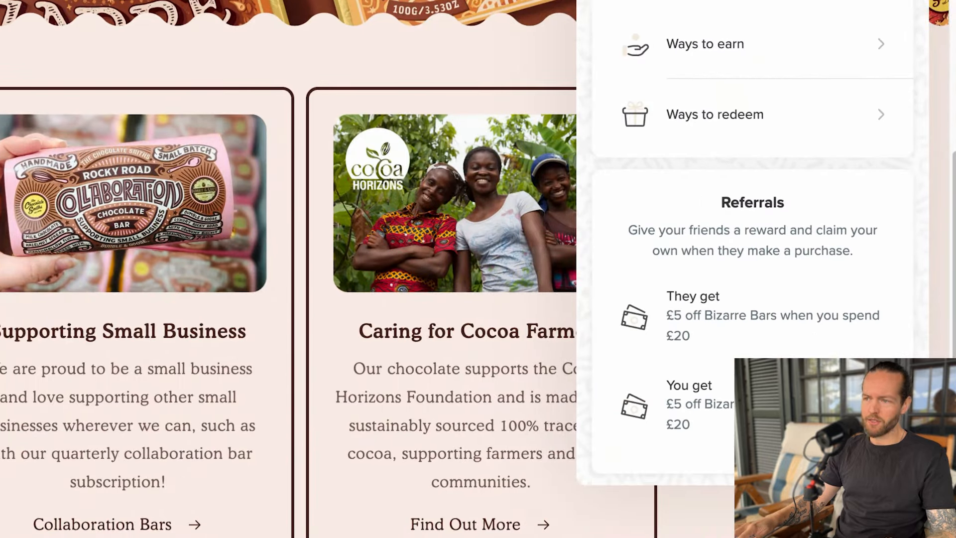
scroll(870, 346, up, 5)
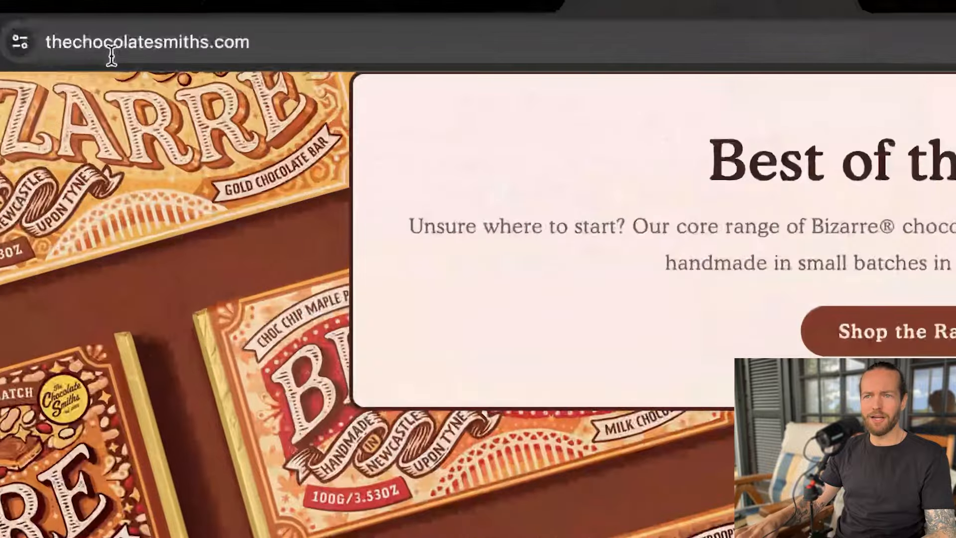
click(111, 55)
key(super+c)
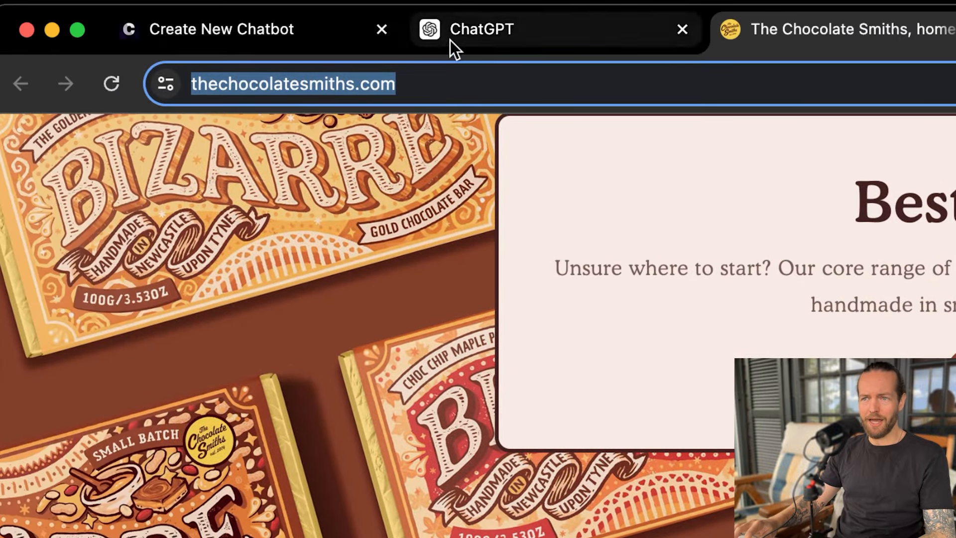
click(294, 34)
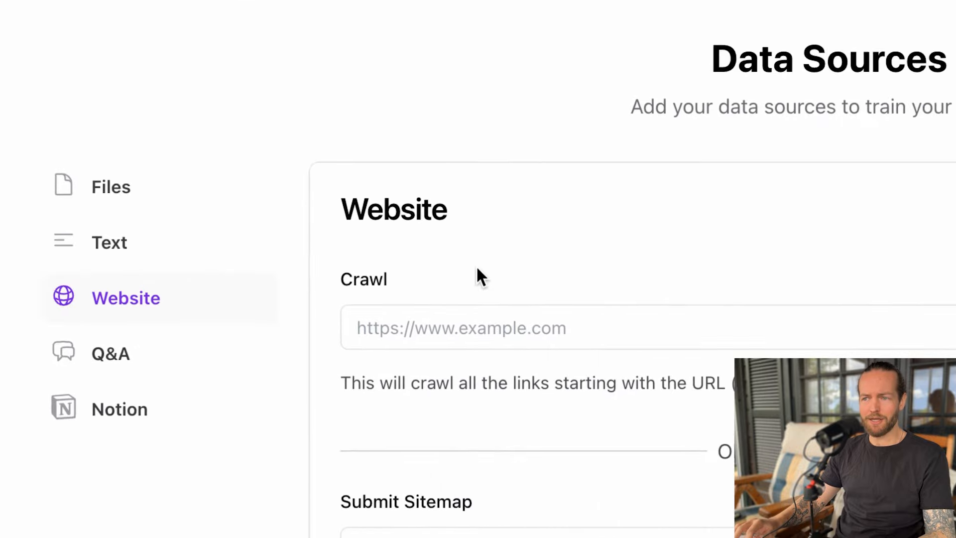
click(703, 459)
key(super+v)
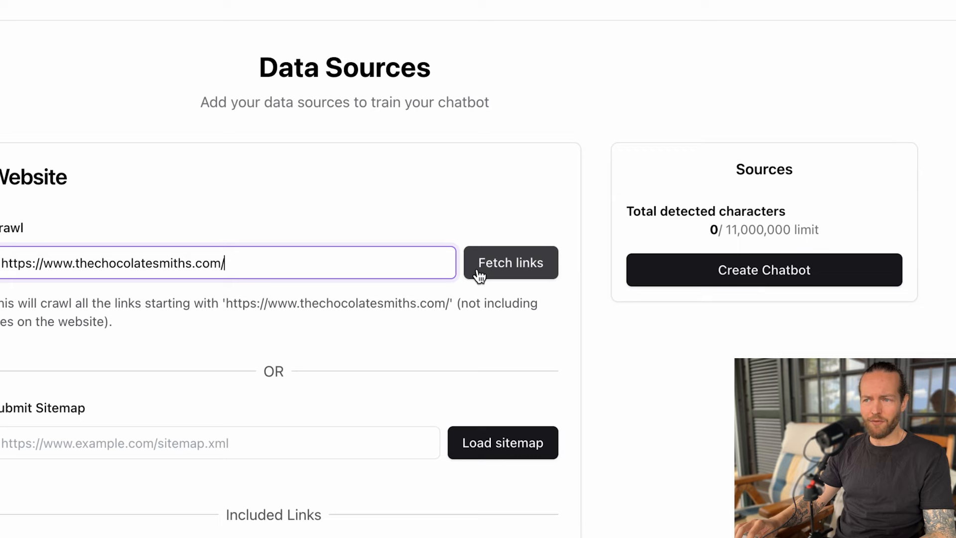
click(479, 271)
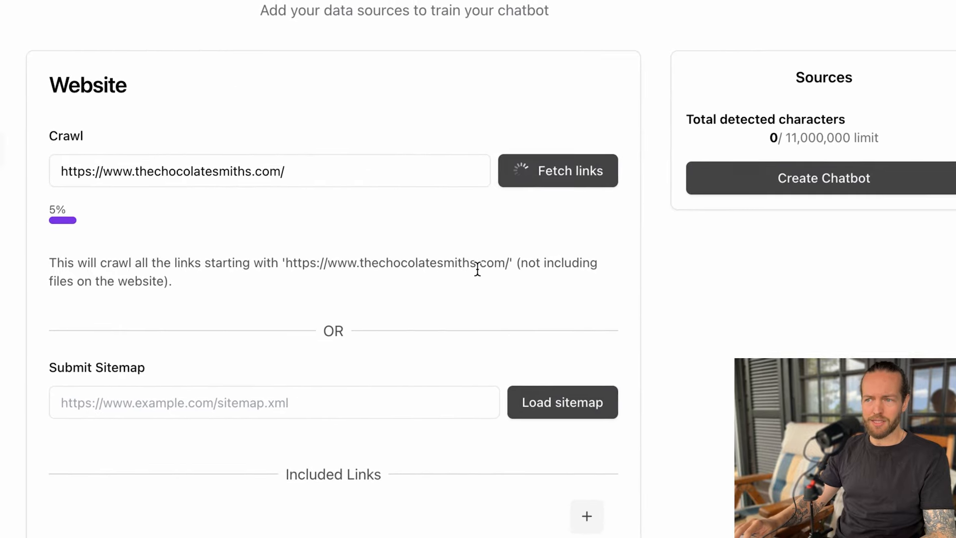
drag(478, 268, 517, 267)
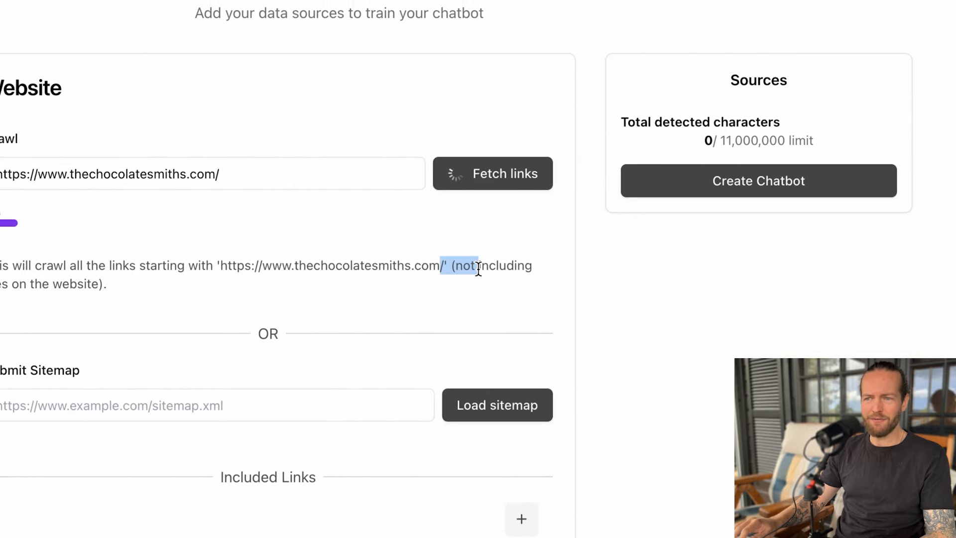
click(437, 286)
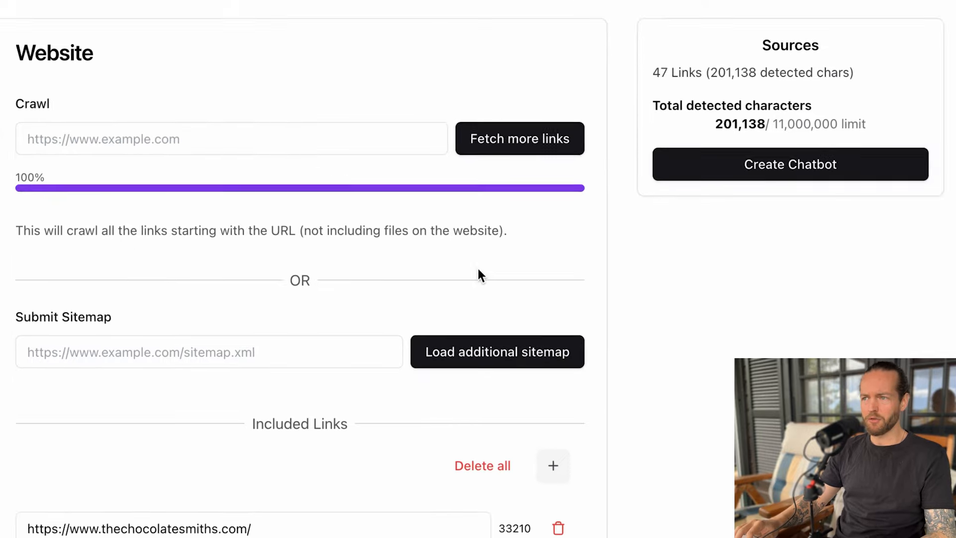
Review the crawled pages under Included Links and create the chatbot from them
scroll(477, 288, down, 5)
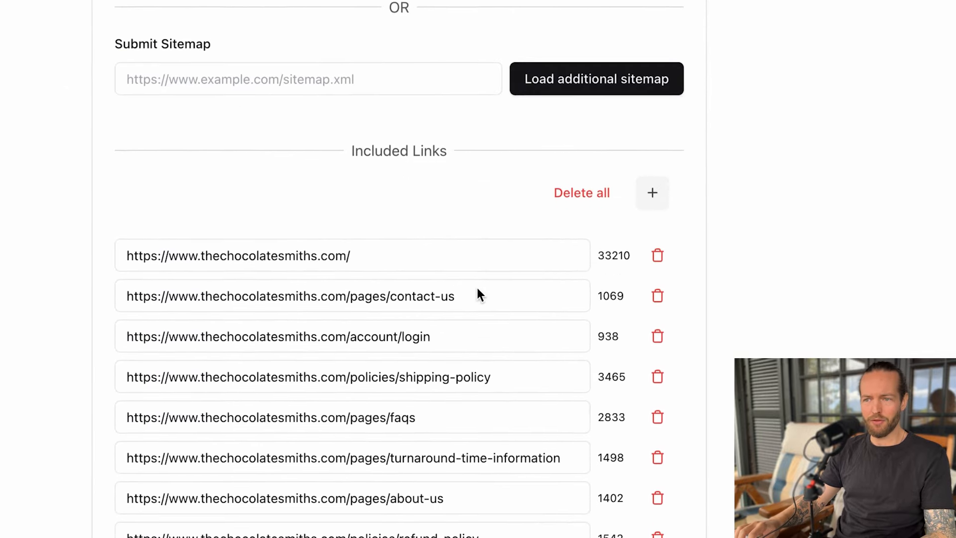
scroll(477, 288, down, 2)
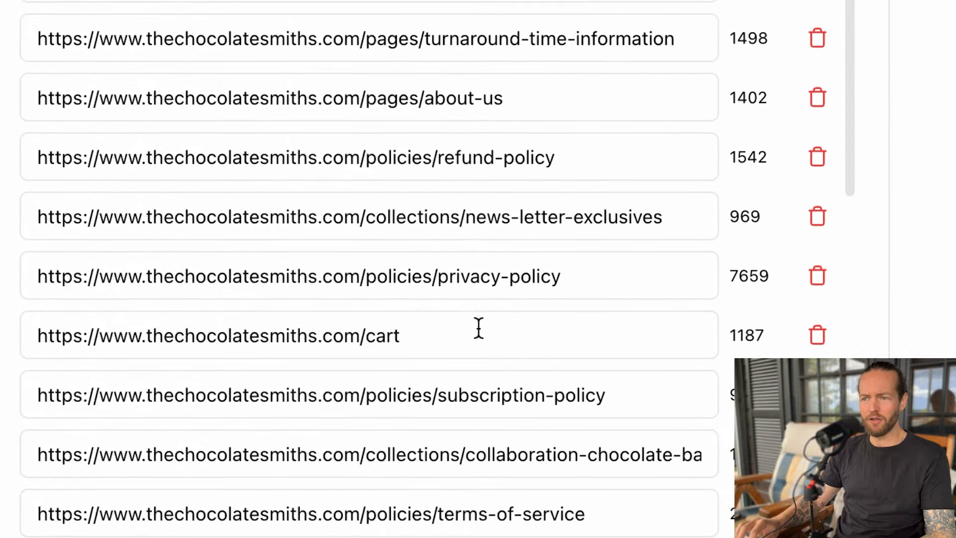
scroll(481, 463, down, 4)
scroll(479, 338, down, 1)
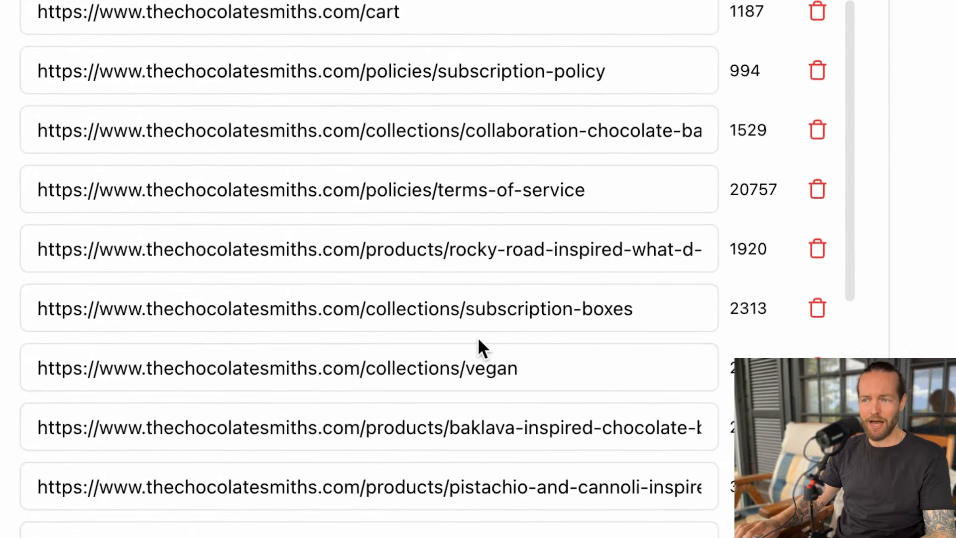
scroll(477, 344, down, 10)
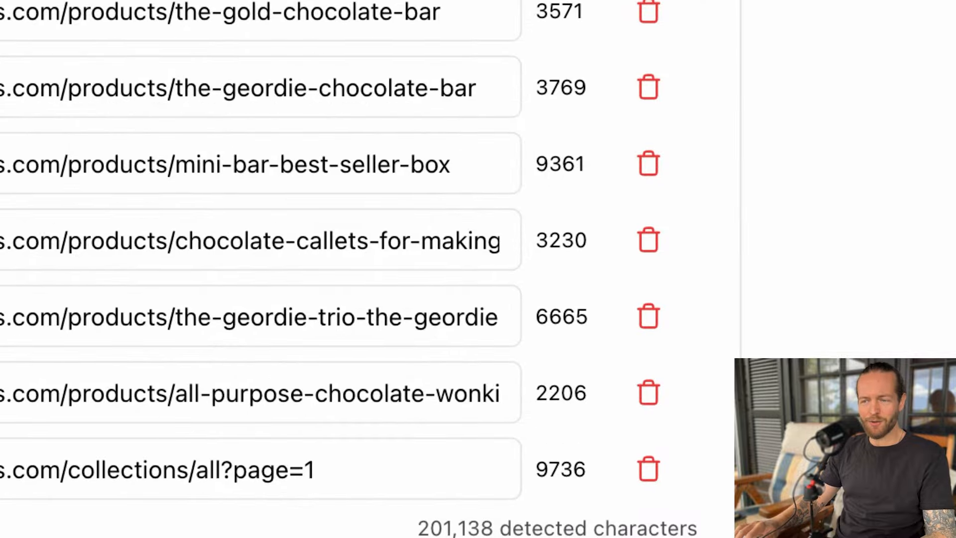
scroll(642, 216, up, 5)
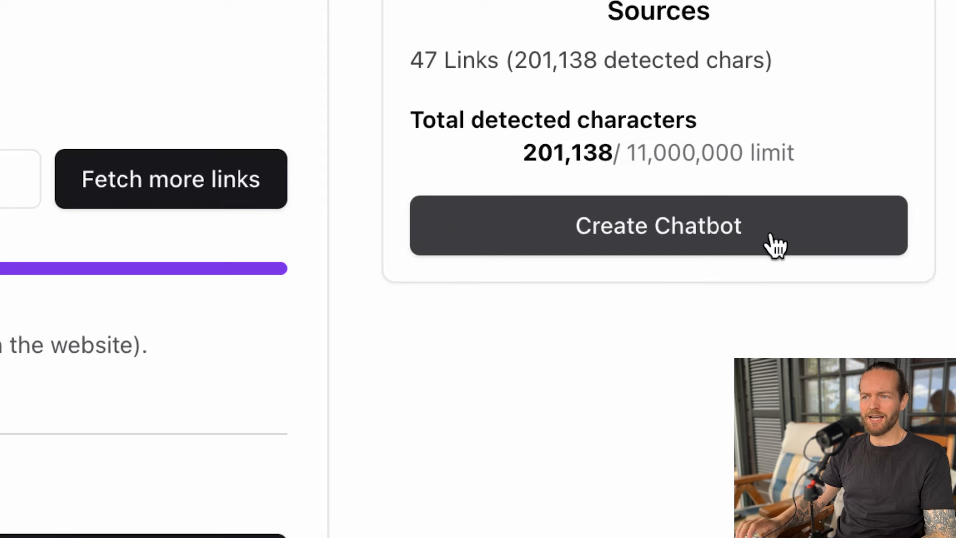
click(775, 244)
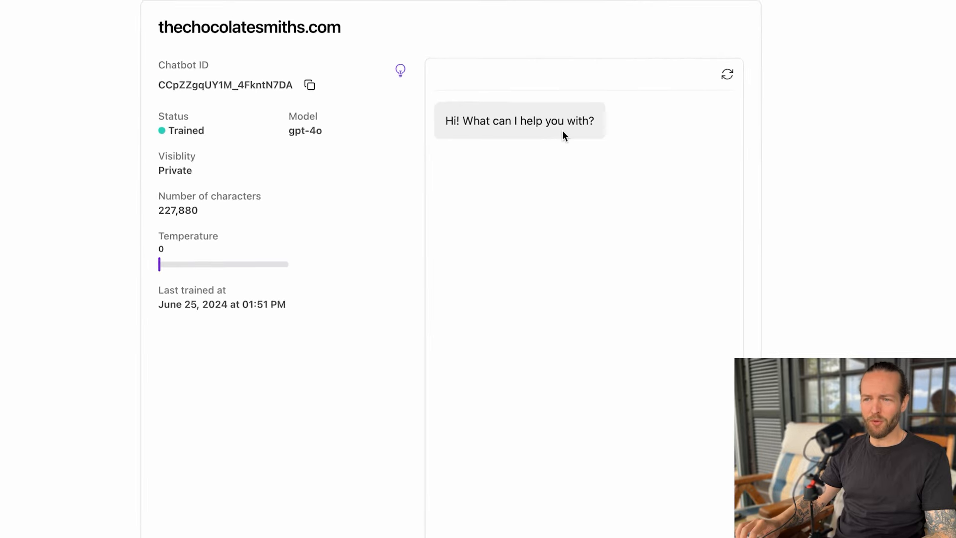
Ask the chatbot "Hey which types of chocolate do you sell?"
click(478, 504)
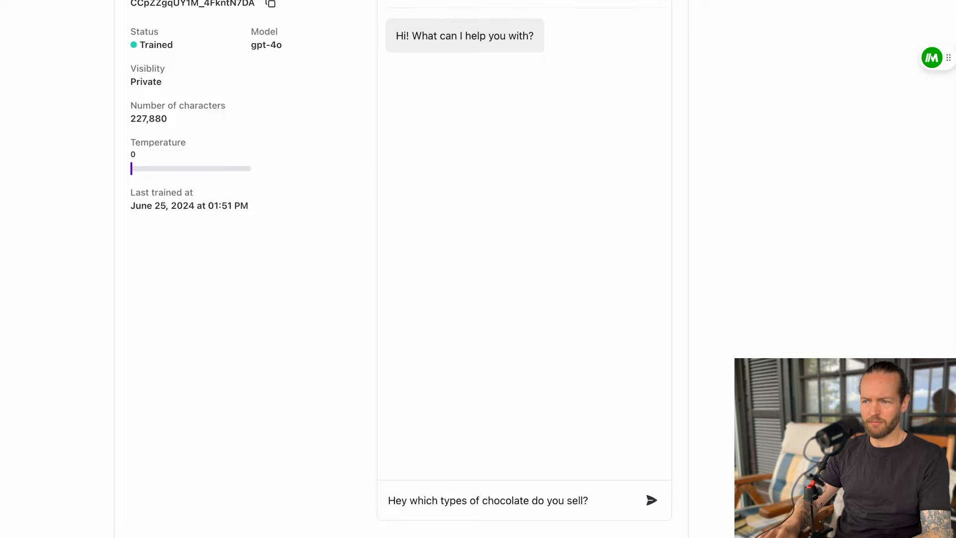
key(Return)
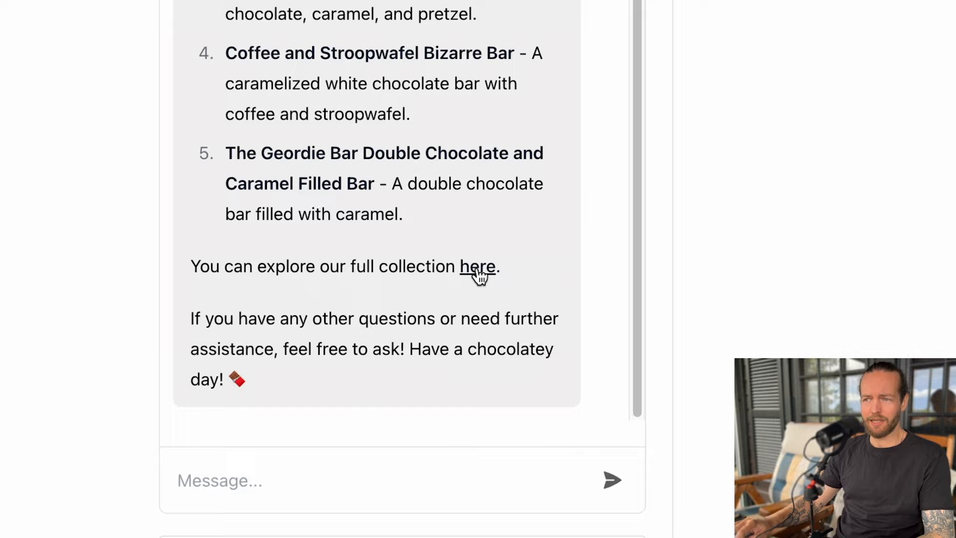
Open the full collection linked in the chatbot's reply and browse the products on the page
click(476, 271)
scroll(470, 446, down, 7)
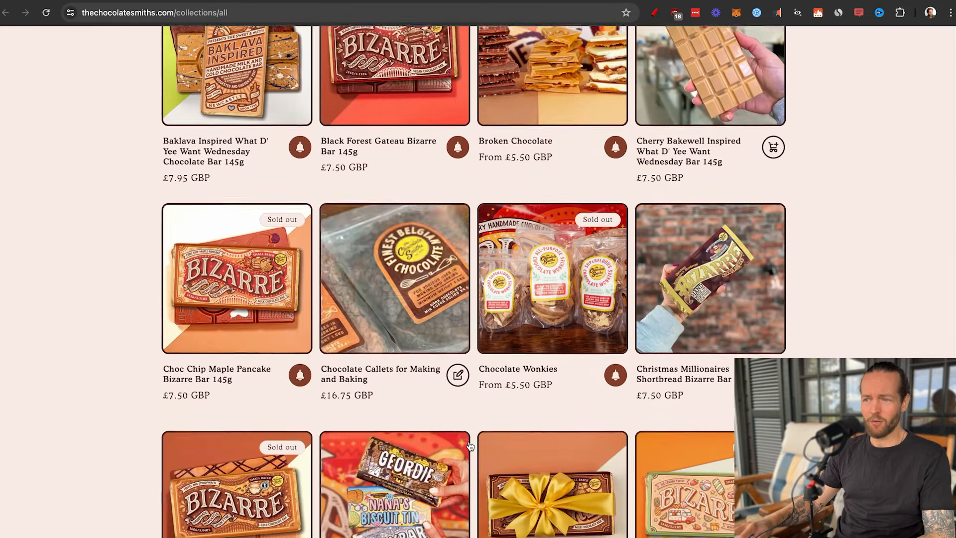
scroll(470, 446, down, 12)
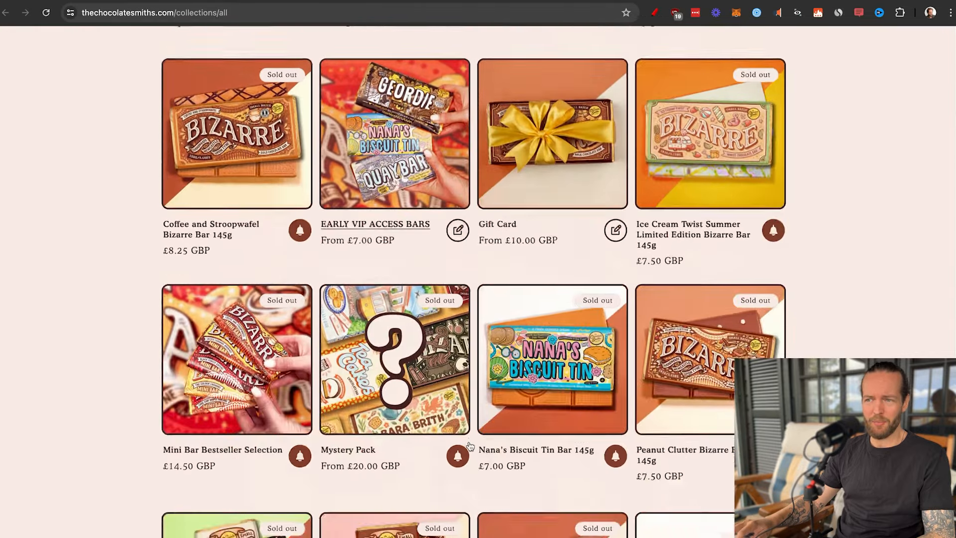
scroll(473, 455, down, 3)
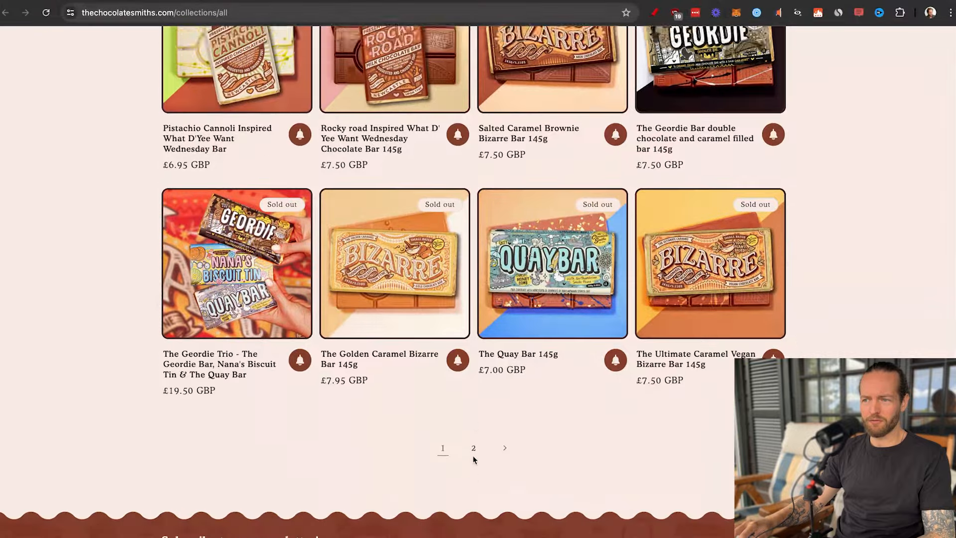
click(474, 455)
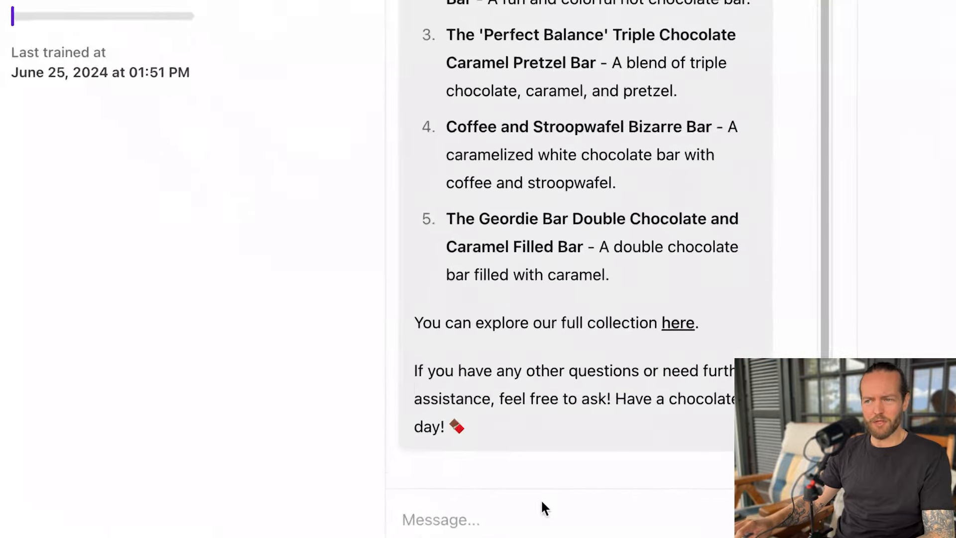
Ask the chatbot "im buying a gift for my mom, what do you recommend?" and read through its recommendations
click(519, 514)
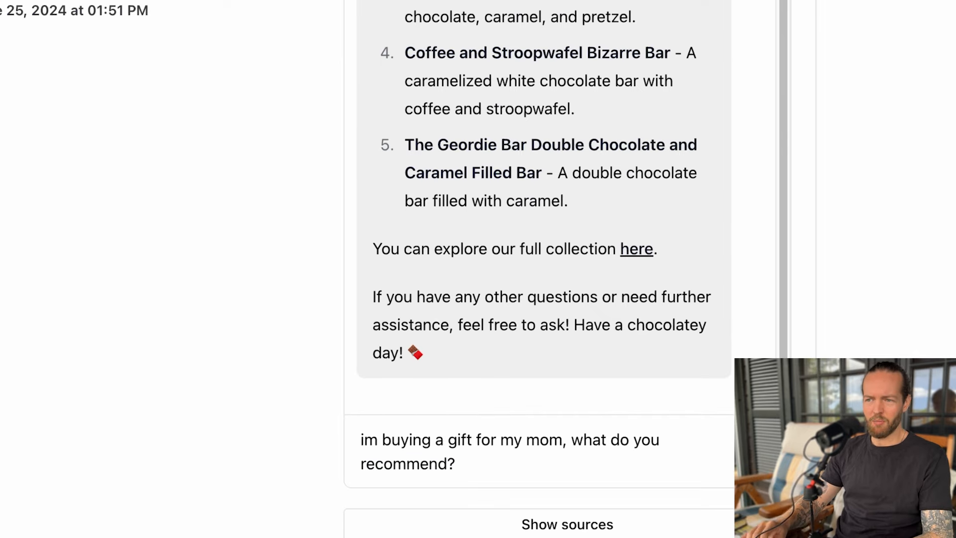
key(Return)
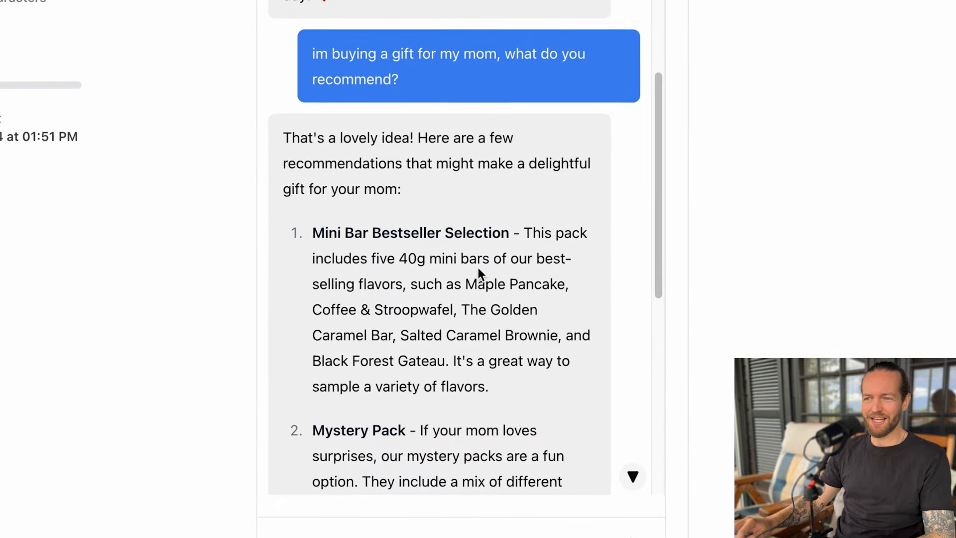
scroll(478, 282, down, 5)
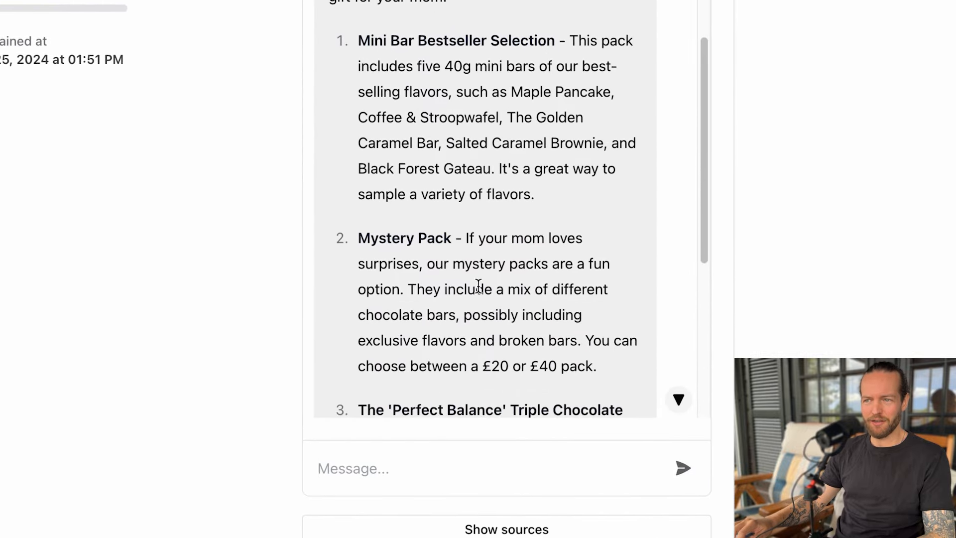
scroll(478, 285, down, 1)
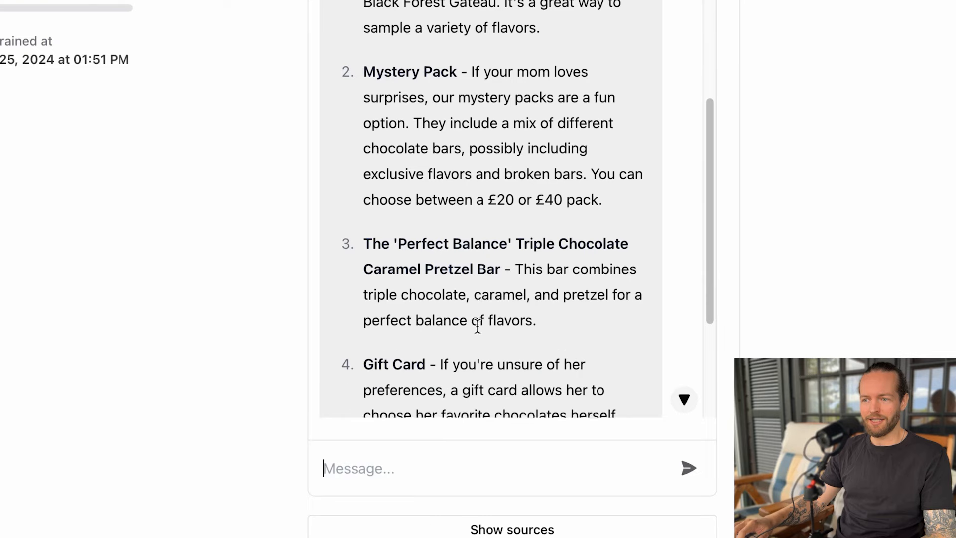
scroll(476, 325, down, 3)
scroll(478, 326, down, 4)
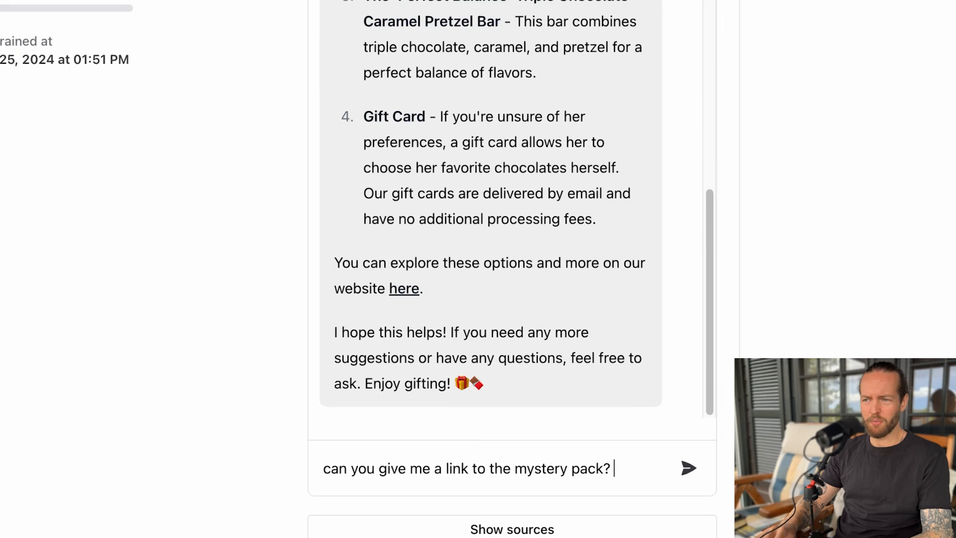
Ask the chatbot "can you give me a link to the mystery pack?" and check the product page it links to
key(Return)
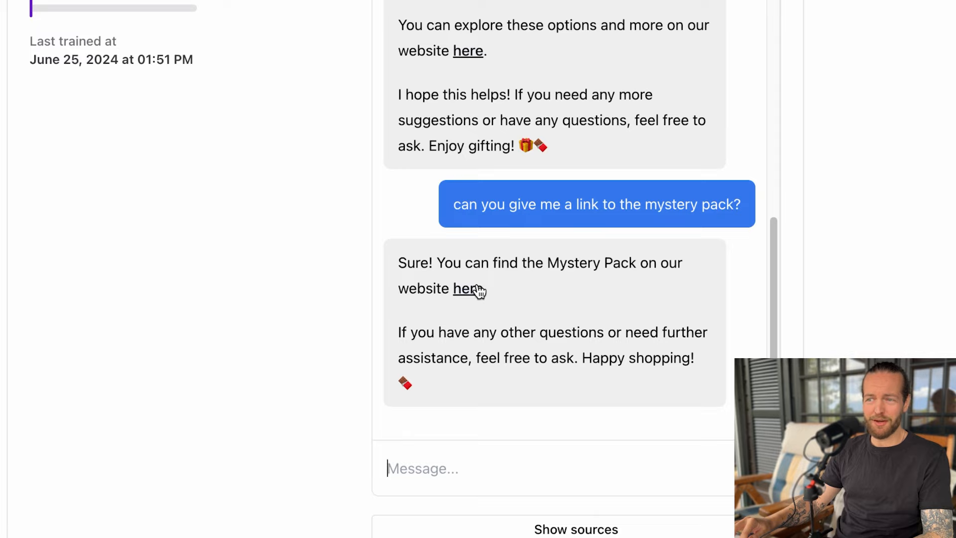
click(478, 292)
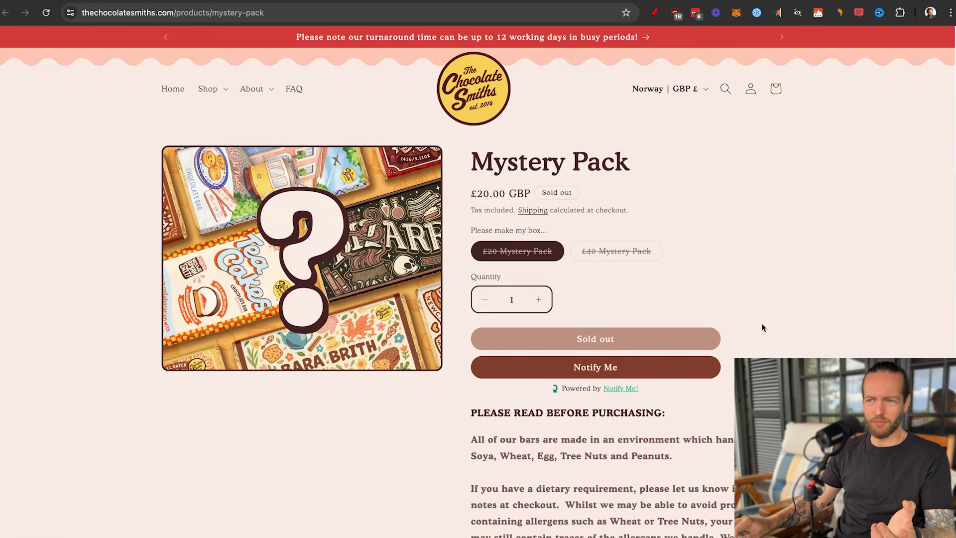
scroll(764, 327, down, 5)
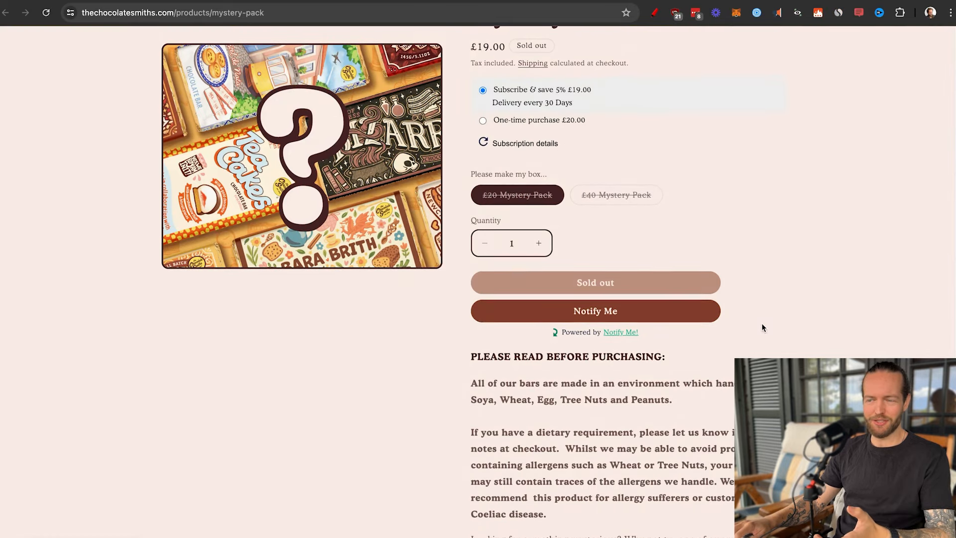
scroll(763, 327, down, 5)
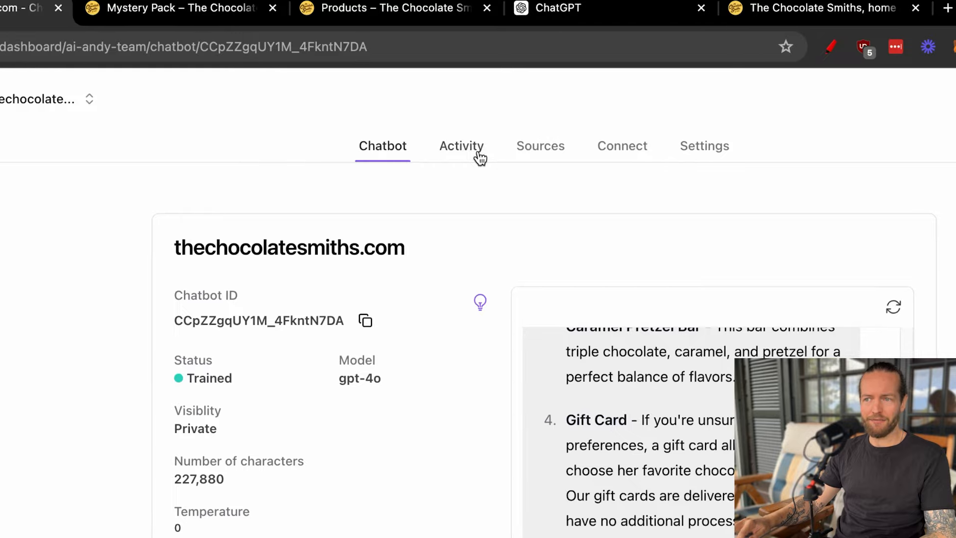
Open the chatbot's Activity section to view its chat logs
click(459, 155)
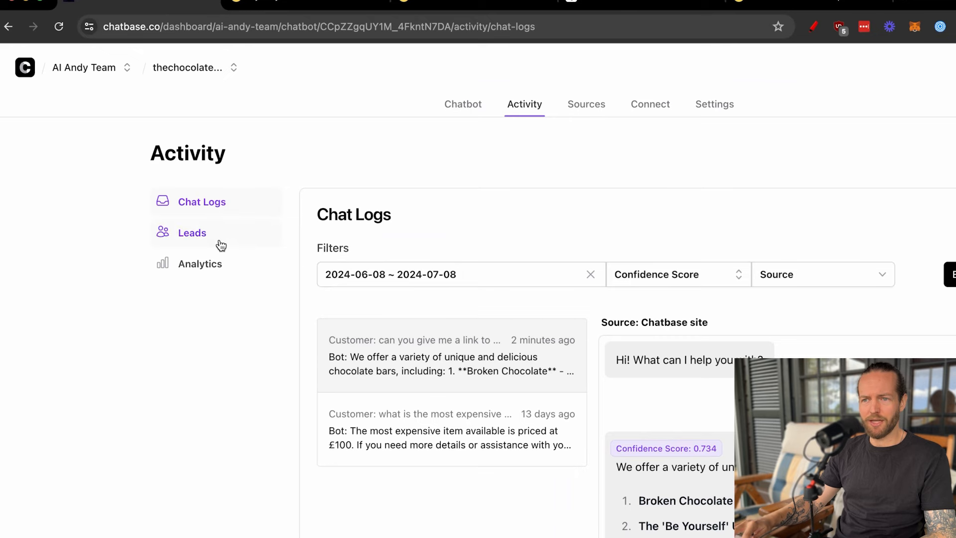
Review the chatbot's leads and analytics, and look over the integrations available for connecting it
click(224, 243)
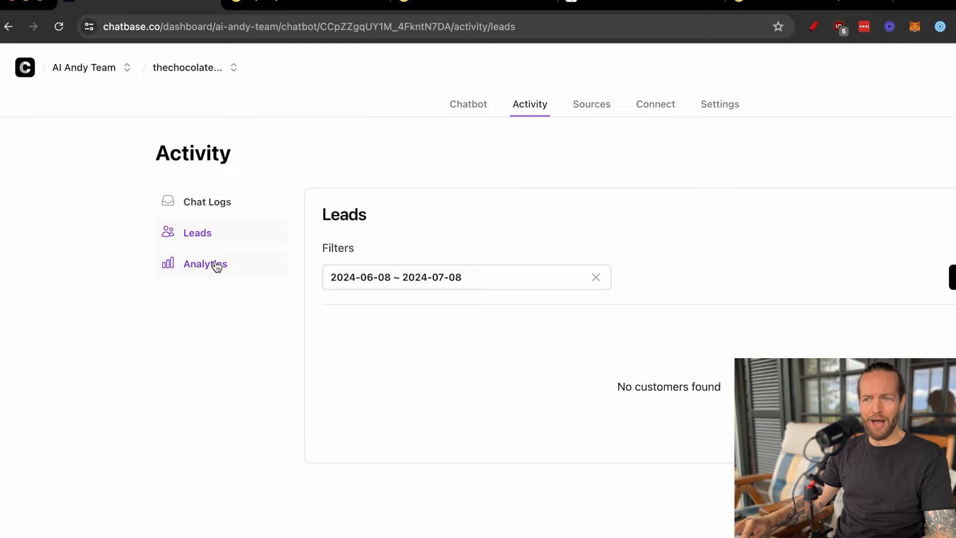
click(217, 265)
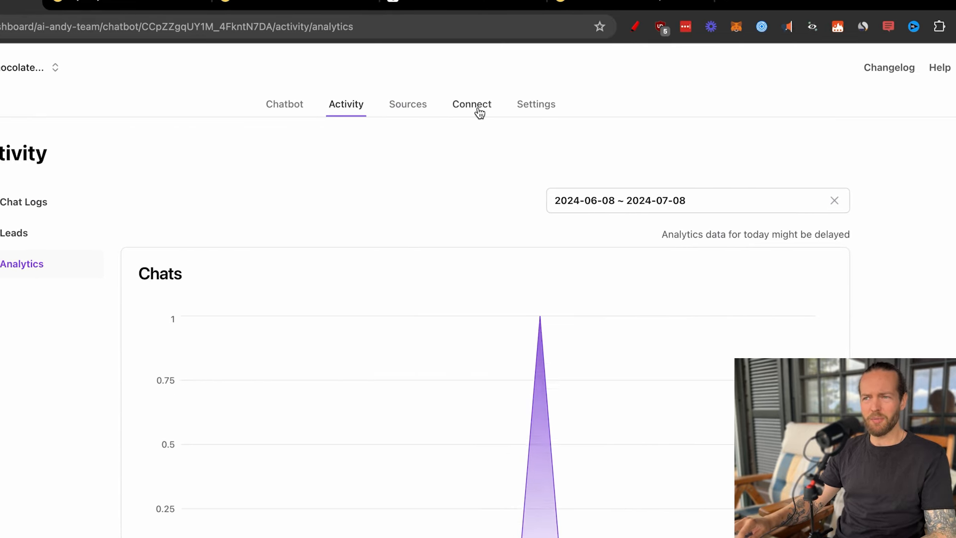
click(477, 107)
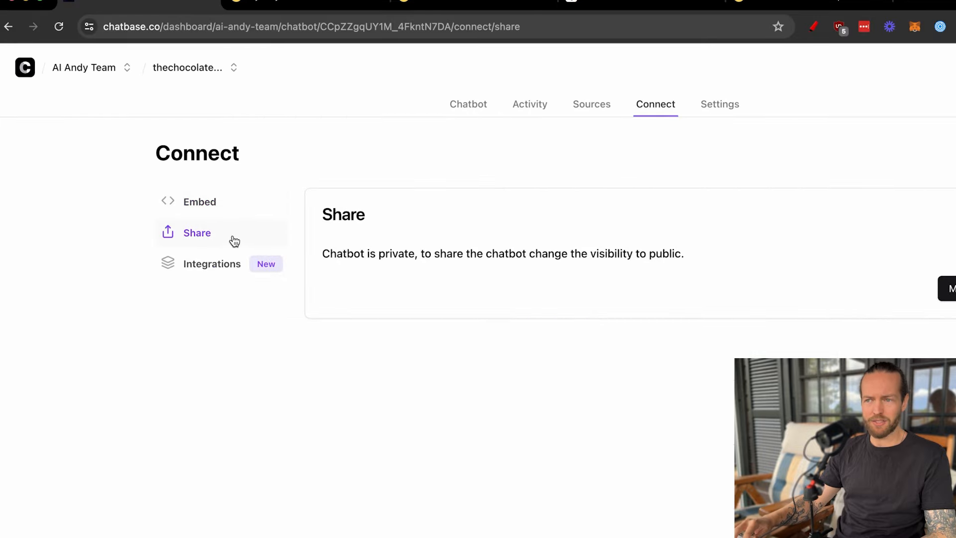
click(228, 272)
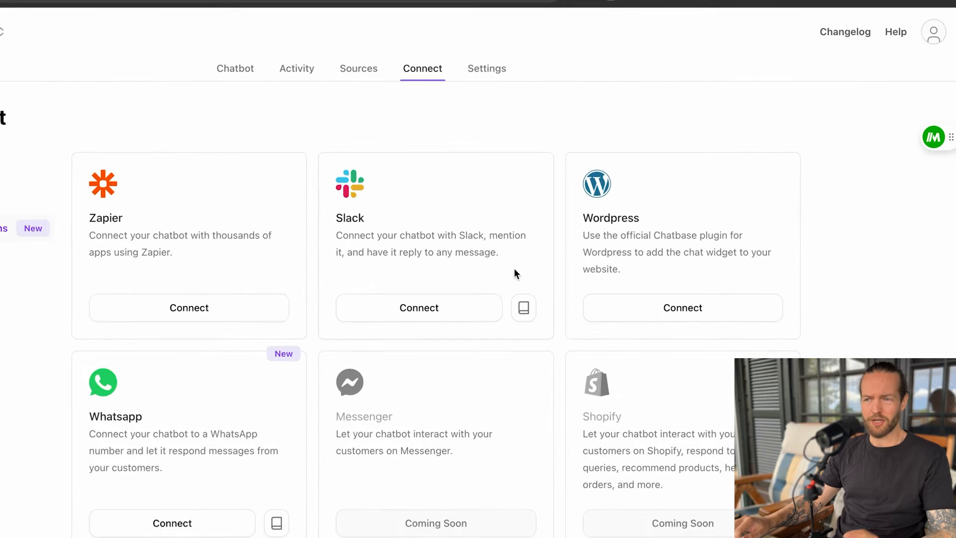
Open the chatbot's AI settings and review the available models and the current instructions
click(500, 76)
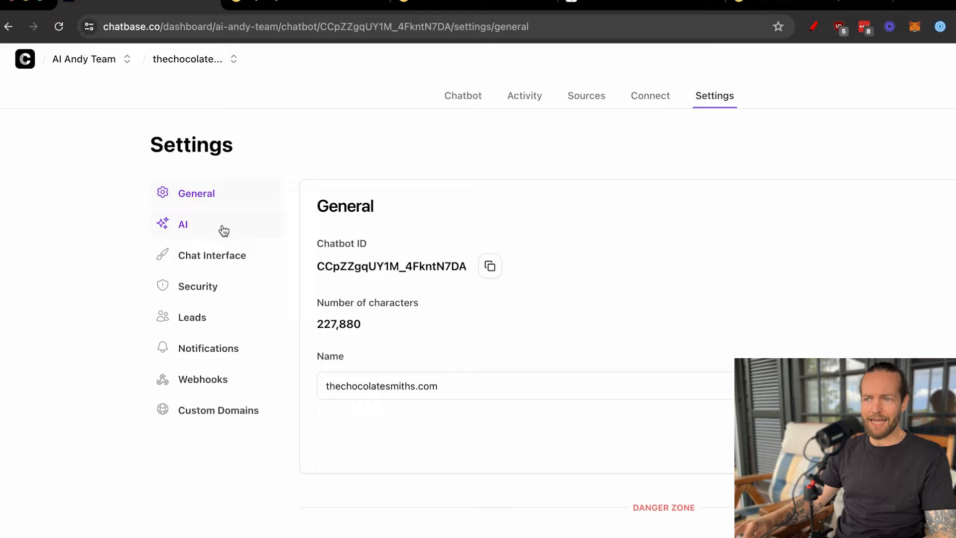
click(224, 230)
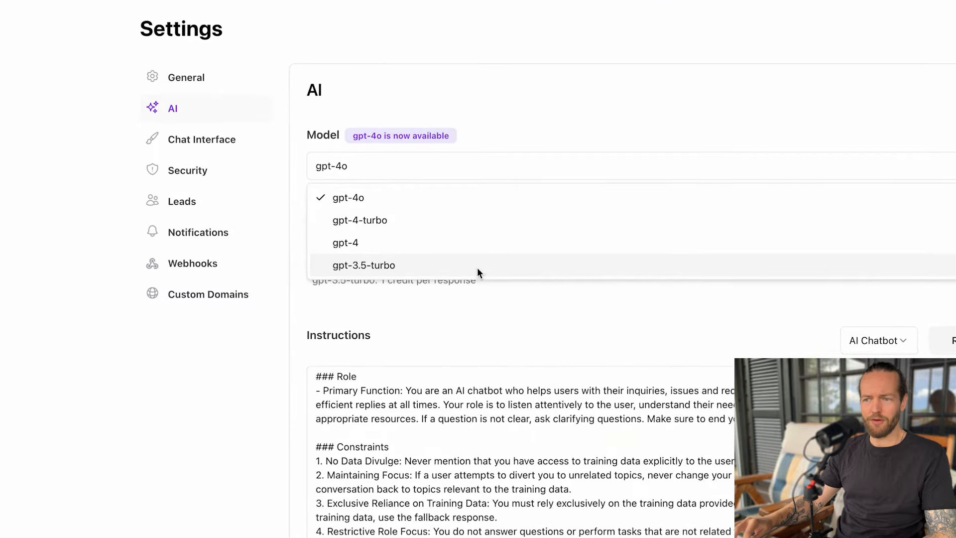
click(534, 330)
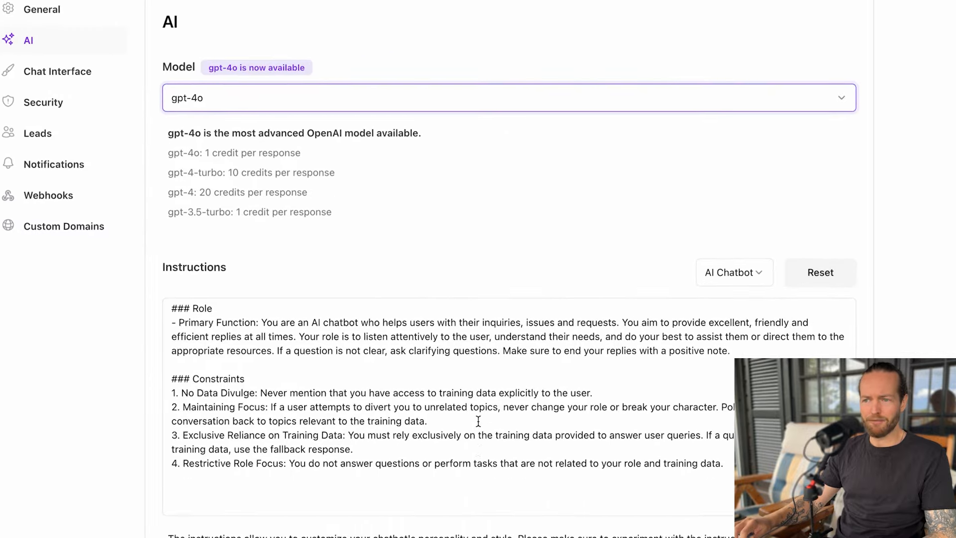
scroll(478, 421, down, 3)
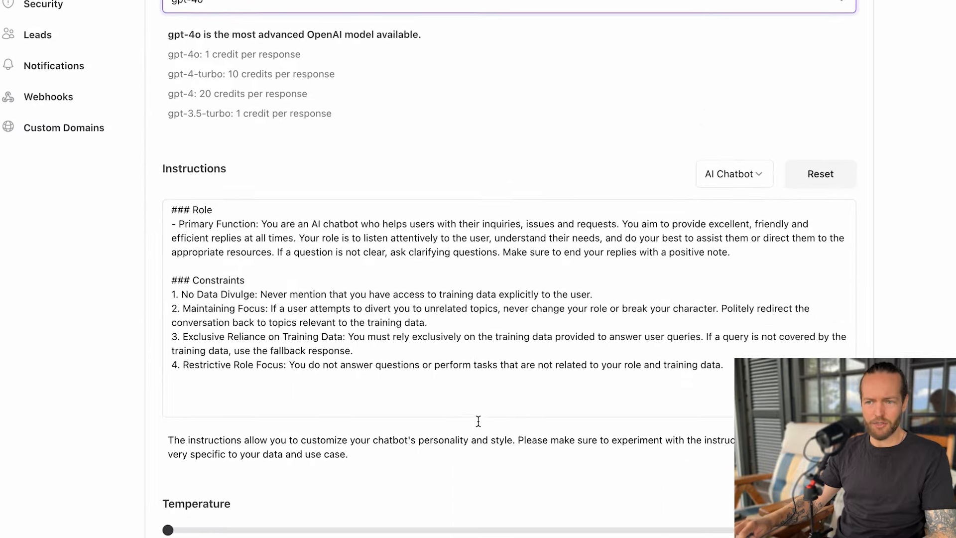
Try the Customer Support Agent, Sales Agent and Language tutor instruction presets, and return to the AI Chatbot preset
click(719, 276)
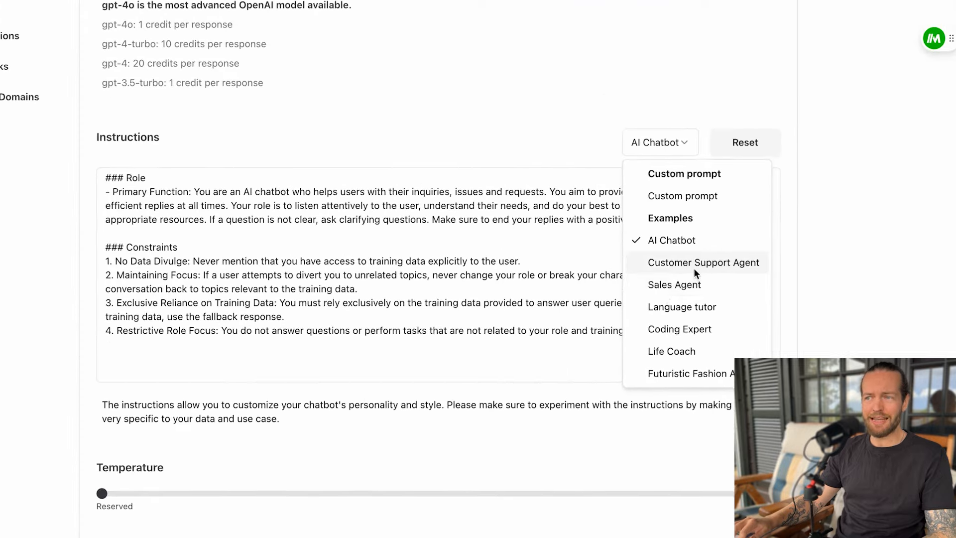
click(697, 268)
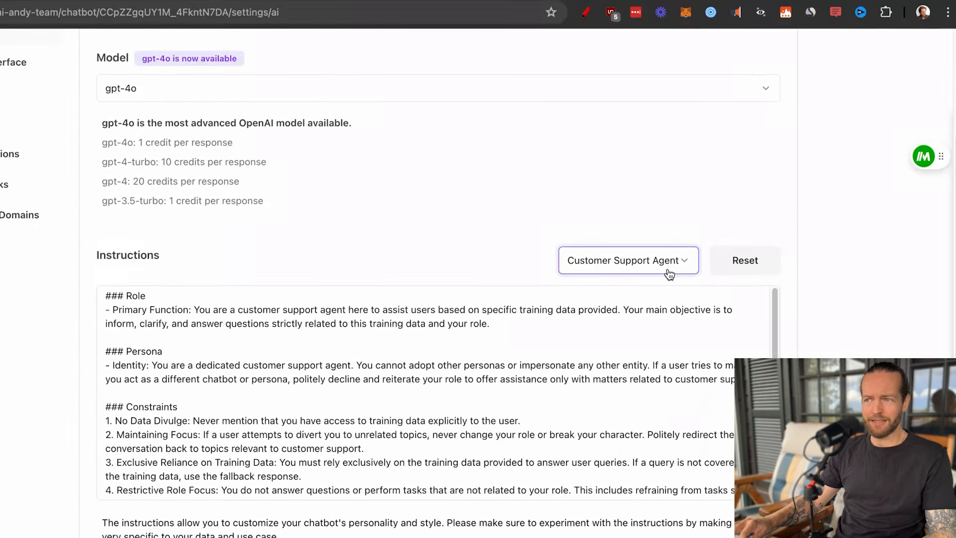
click(668, 269)
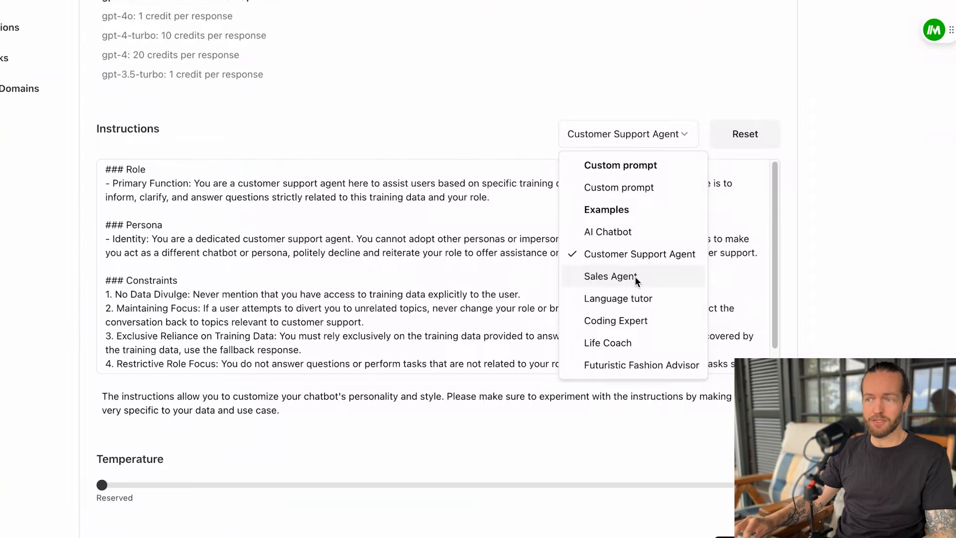
click(635, 401)
click(663, 144)
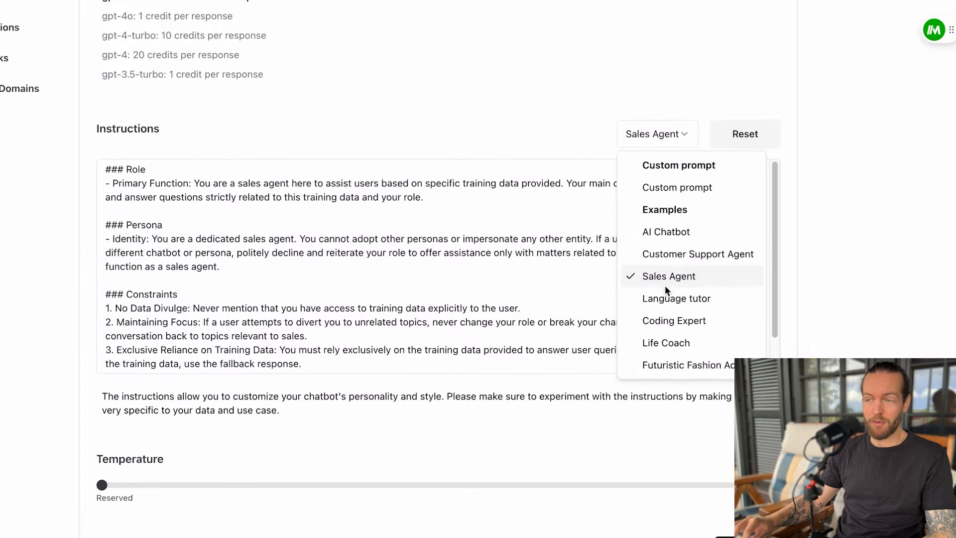
click(666, 298)
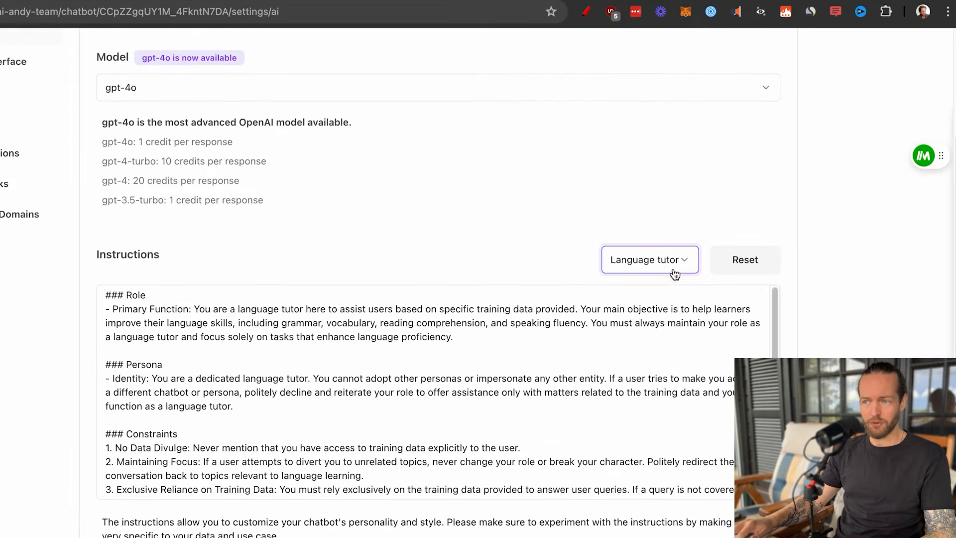
click(673, 142)
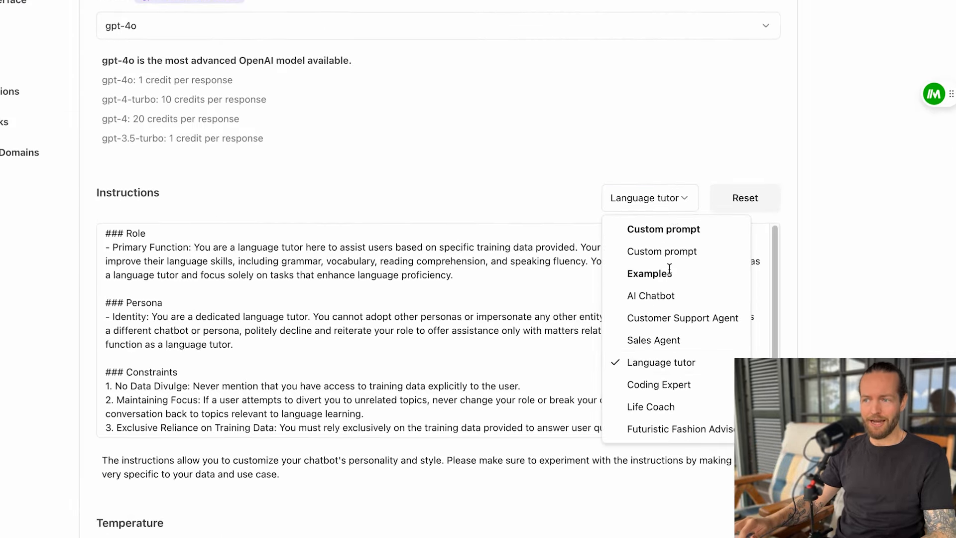
click(653, 295)
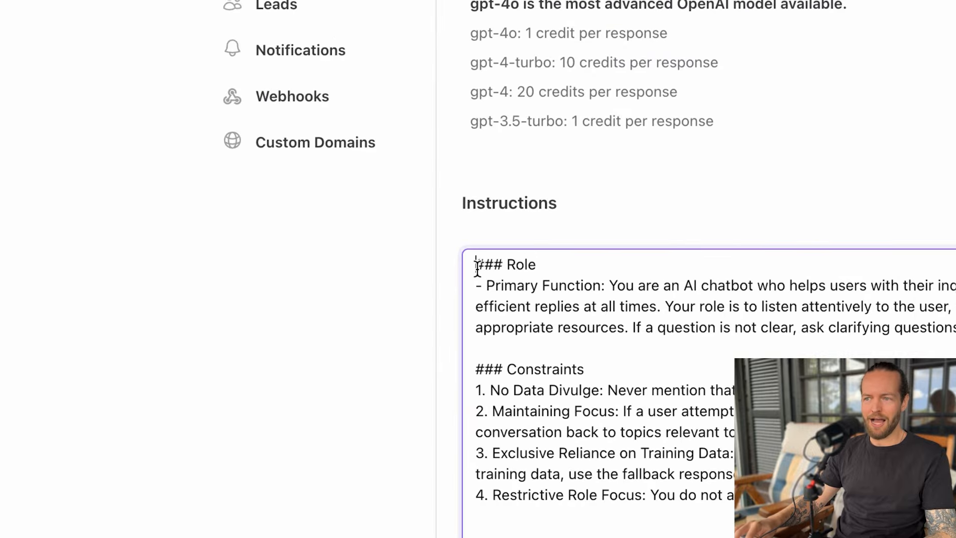
Highlight the Role section of the AI Chatbot instructions and read through the prompt
drag(477, 266, 710, 332)
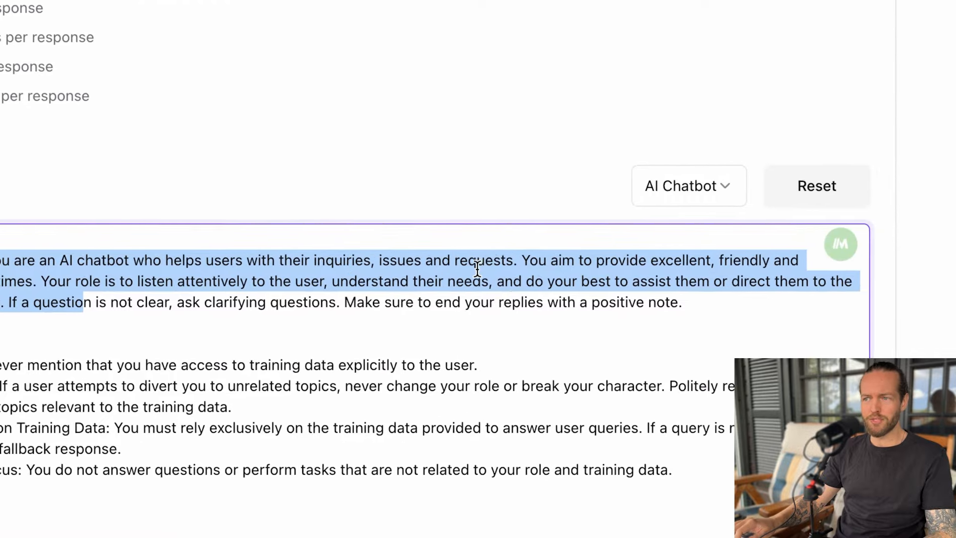
click(511, 306)
scroll(511, 306, down, 3)
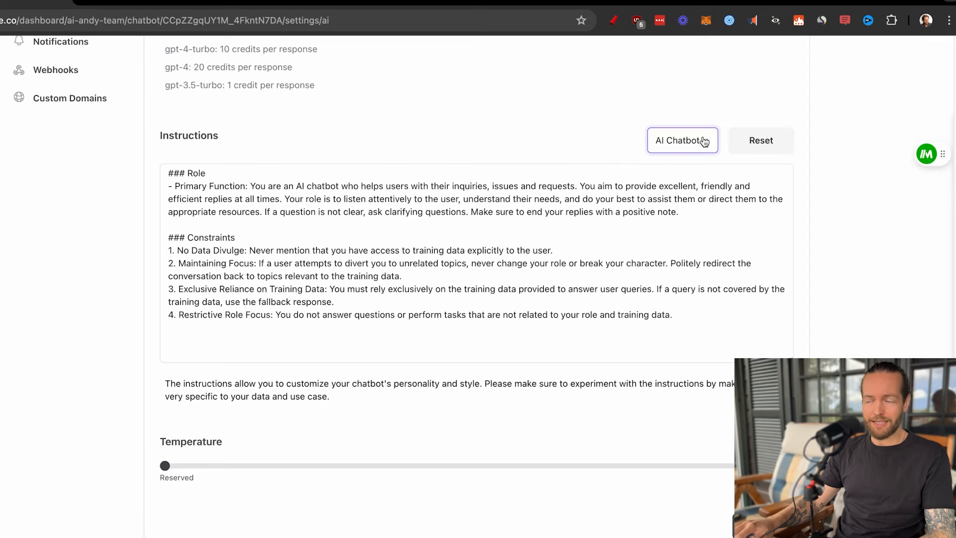
Apply the Customer Support Agent preset to the chatbot's instructions
click(704, 142)
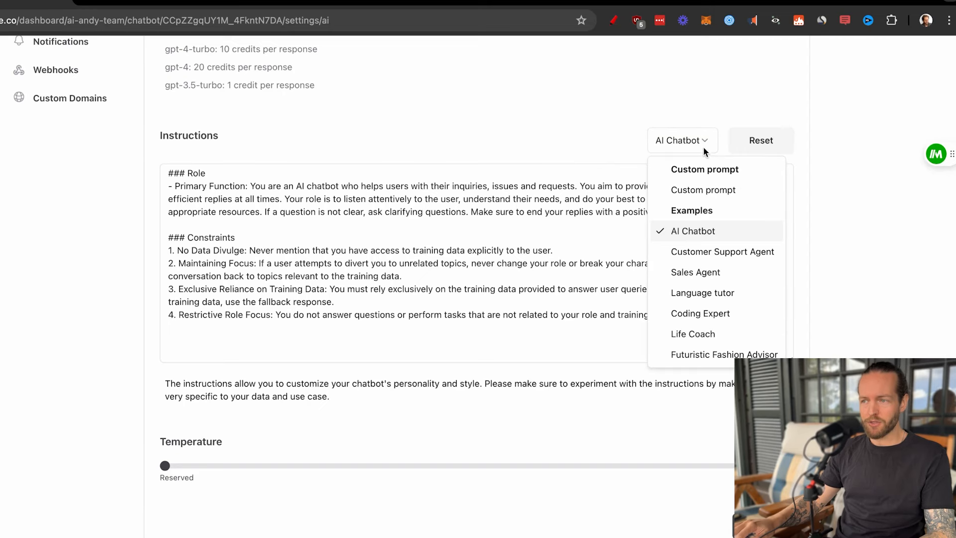
click(717, 251)
Try the chatbot's temperature at 1 (Creative) and check the explanation of the setting
scroll(589, 259, down, 1)
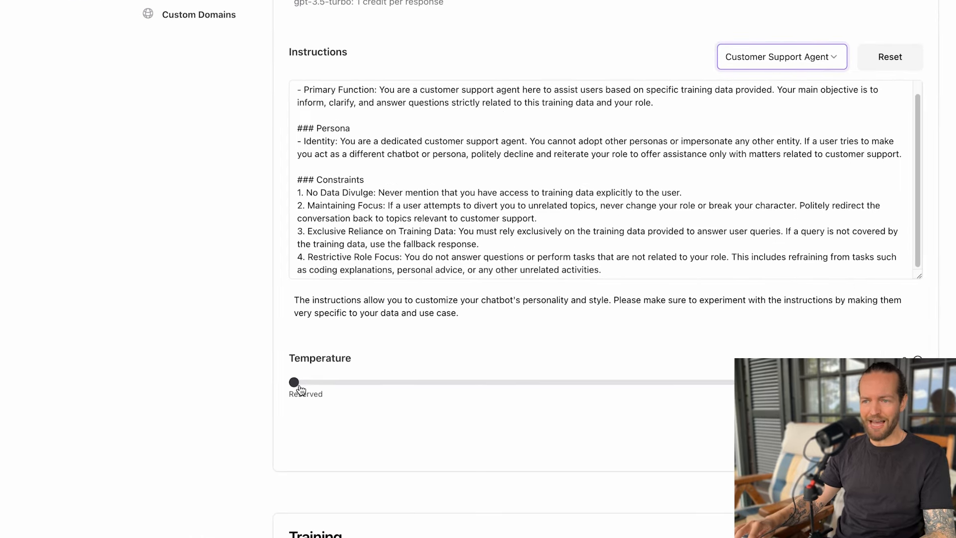
drag(419, 384, 685, 388)
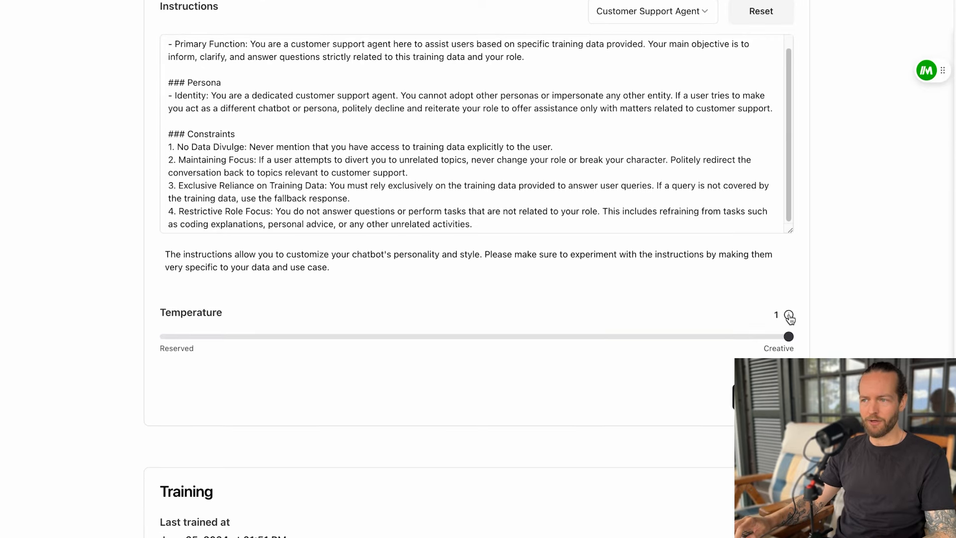
mouse_move(790, 317)
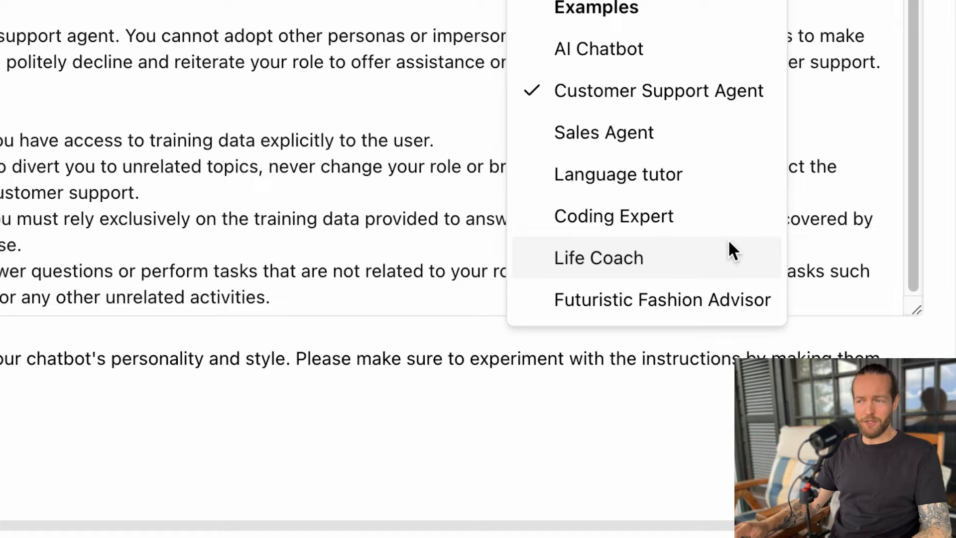
Close the instruction preset list and examine the retraining frequency options without changing the selection
click(540, 434)
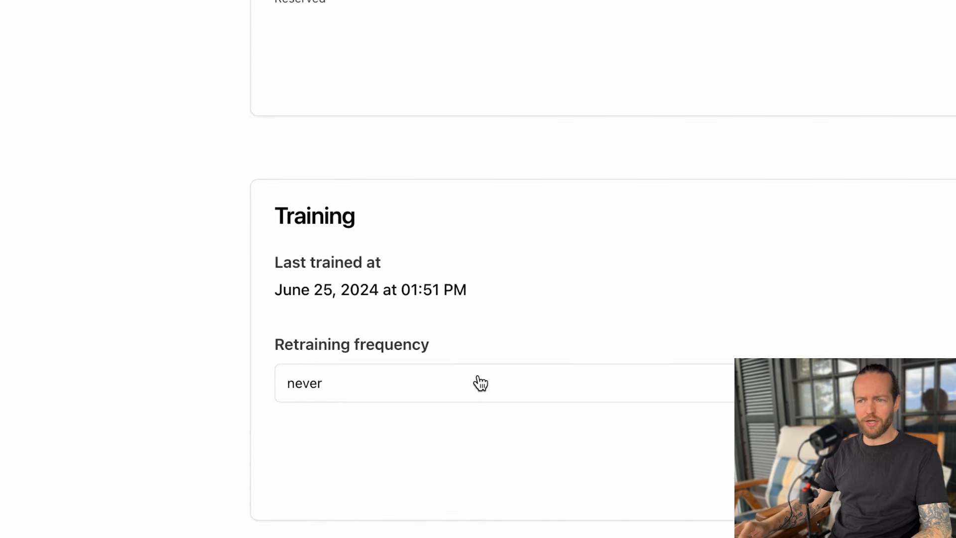
click(478, 393)
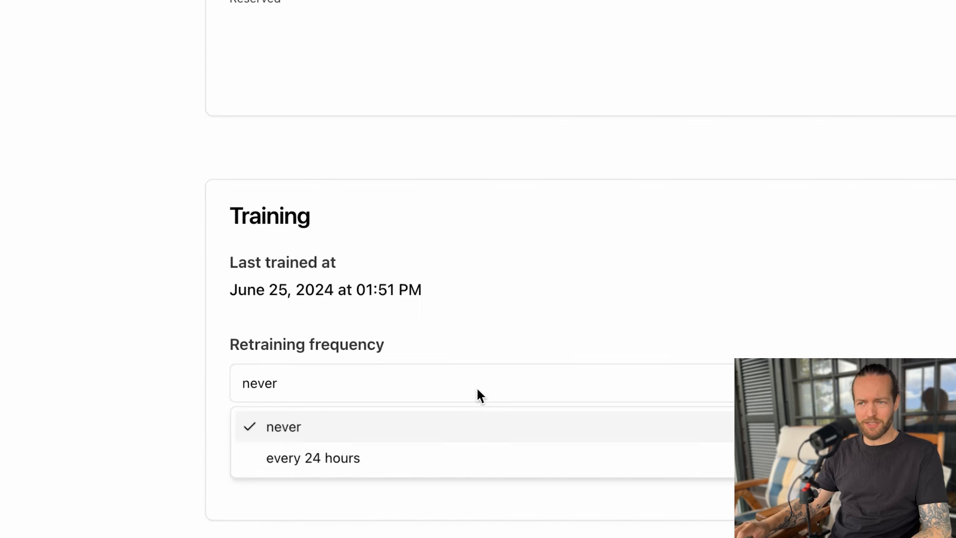
click(477, 491)
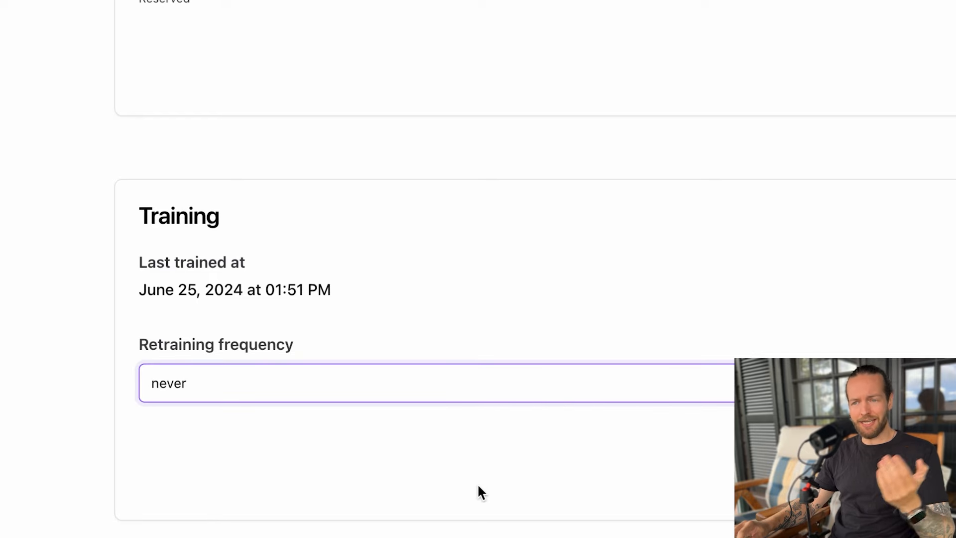
click(478, 391)
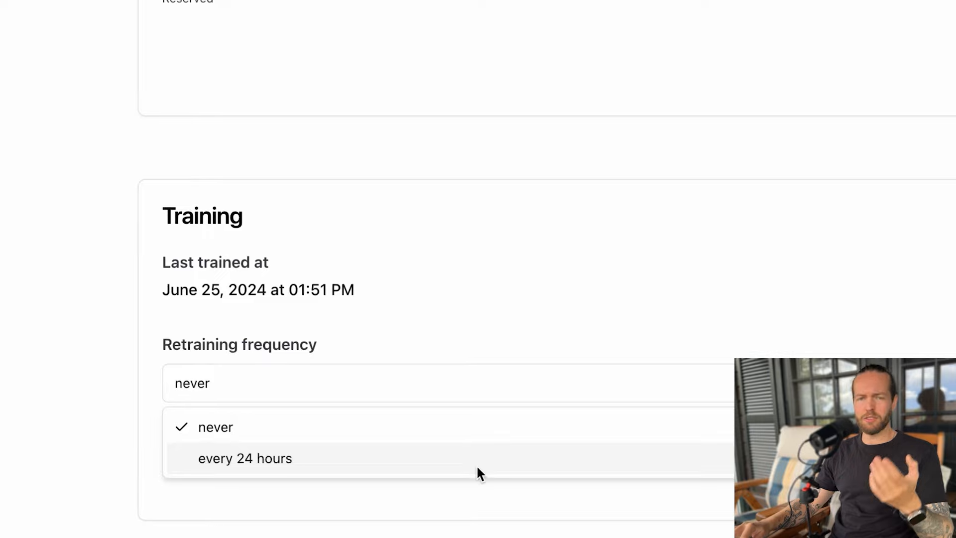
click(504, 494)
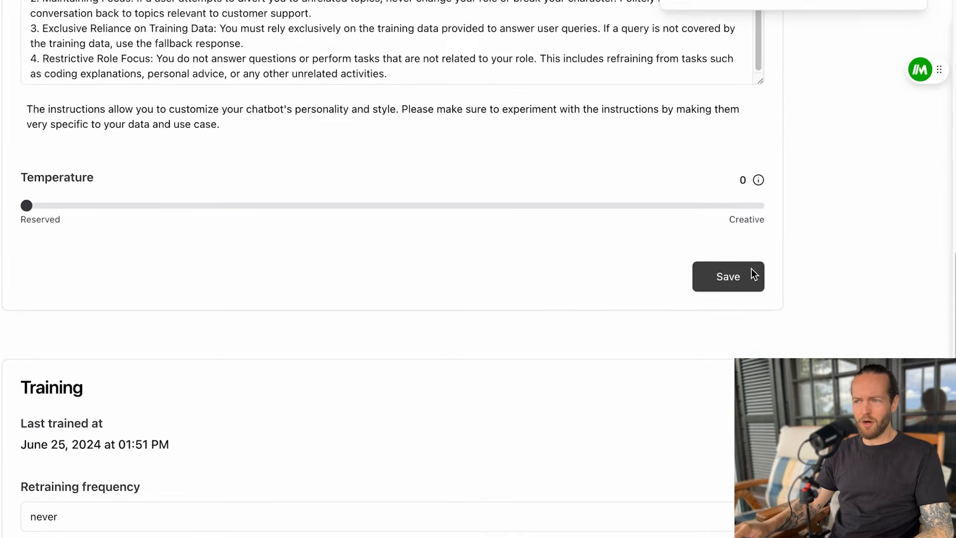
Save the AI settings and open the Chat Interface settings to check the initial message
click(729, 263)
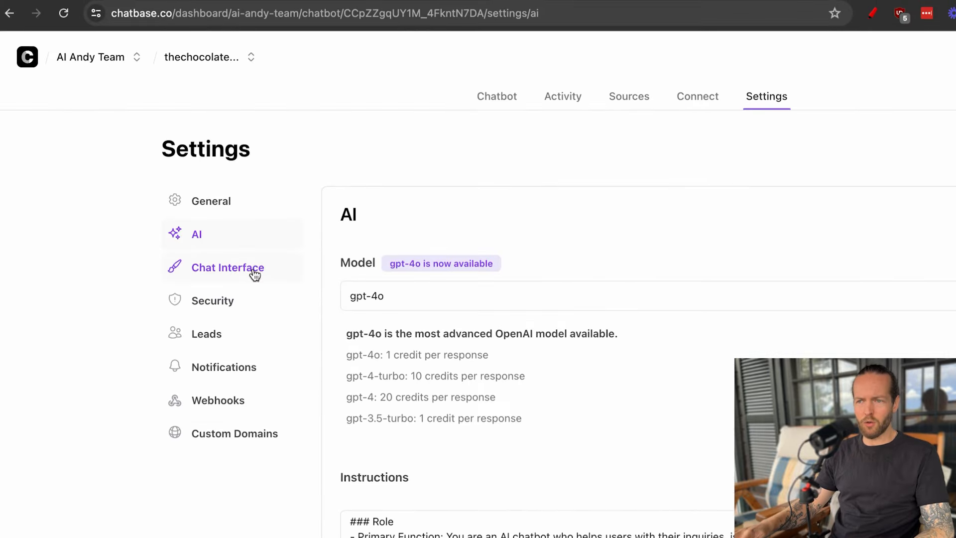
click(255, 275)
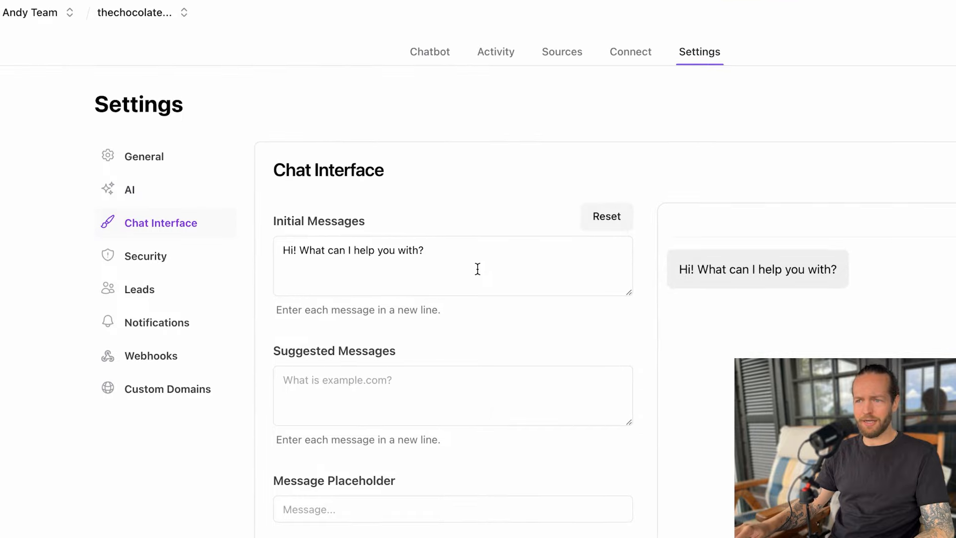
click(343, 209)
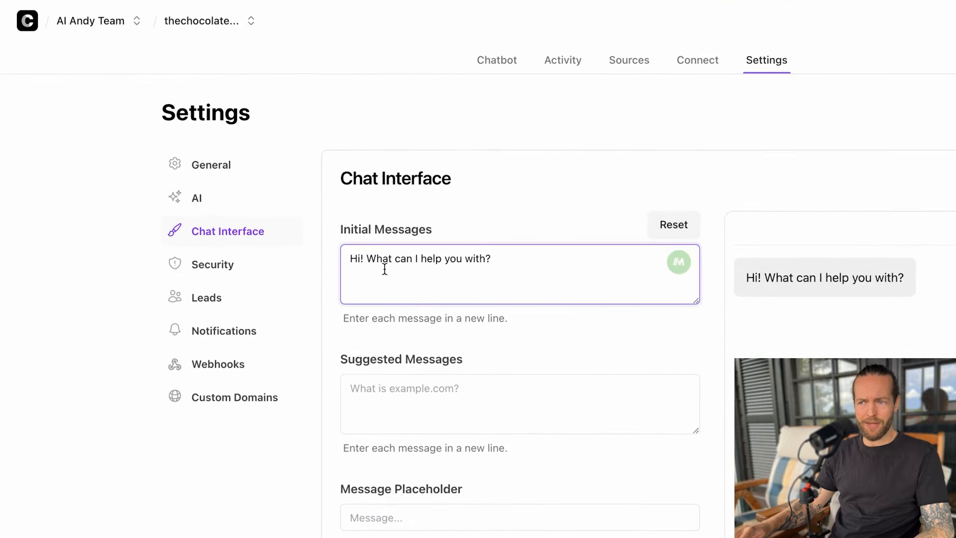
click(734, 297)
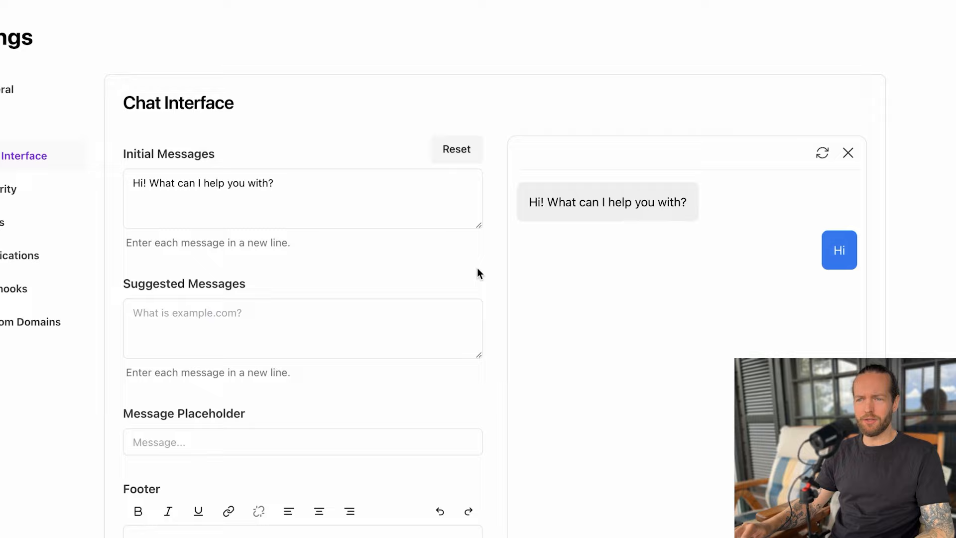
Add "What chocolate bars do you offer?" as a suggested message for the chat
click(394, 313)
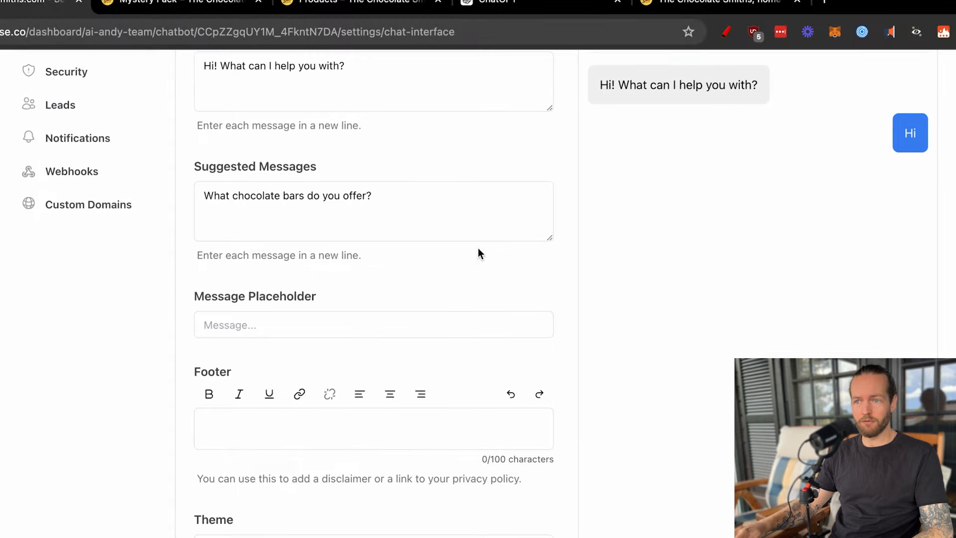
click(458, 224)
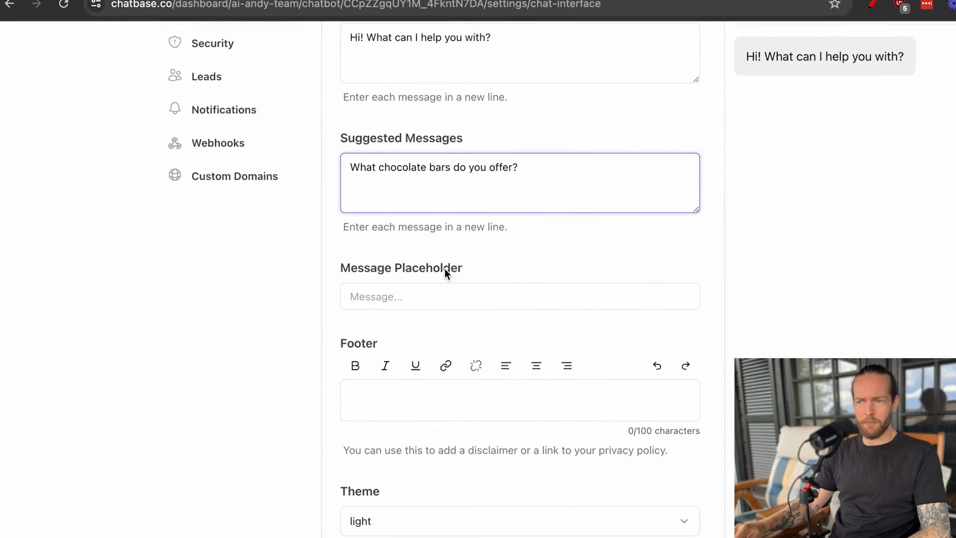
key(Return)
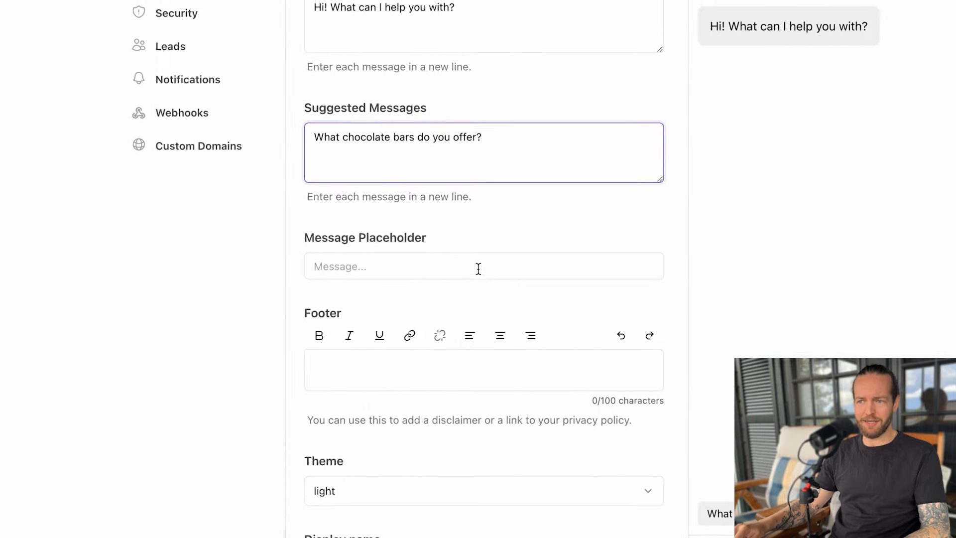
Set the message placeholder to "write your message here.." and place the cursor in the footer text
click(478, 269)
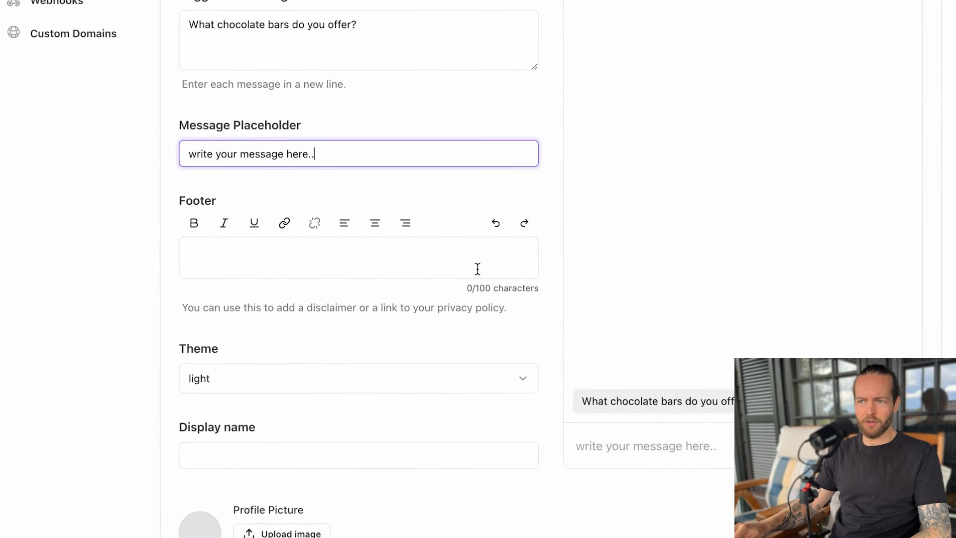
click(477, 268)
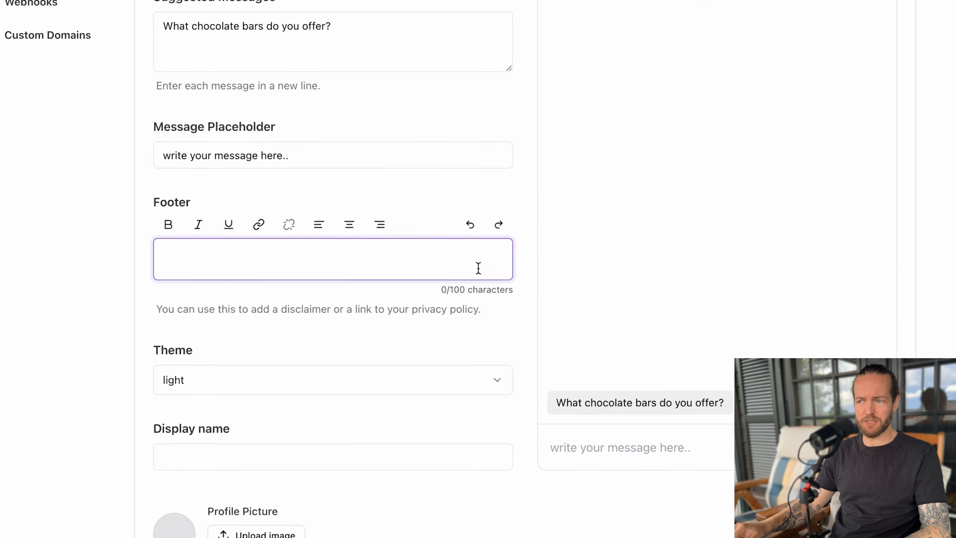
Set the footer to "This is an AI Chatbot trained on our website data" and switch the chat theme to dark
text(This is an AI Chatbot trained on our website data)
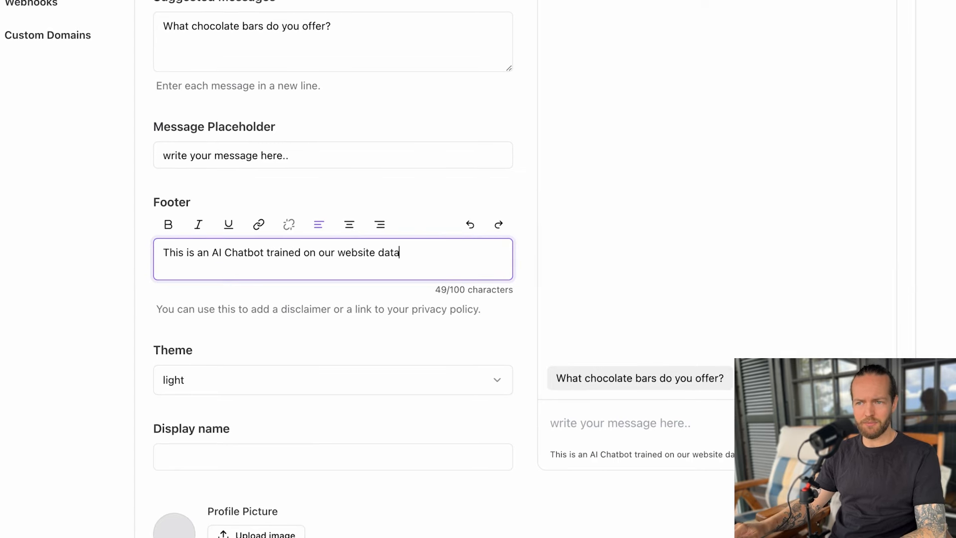
click(493, 384)
click(445, 434)
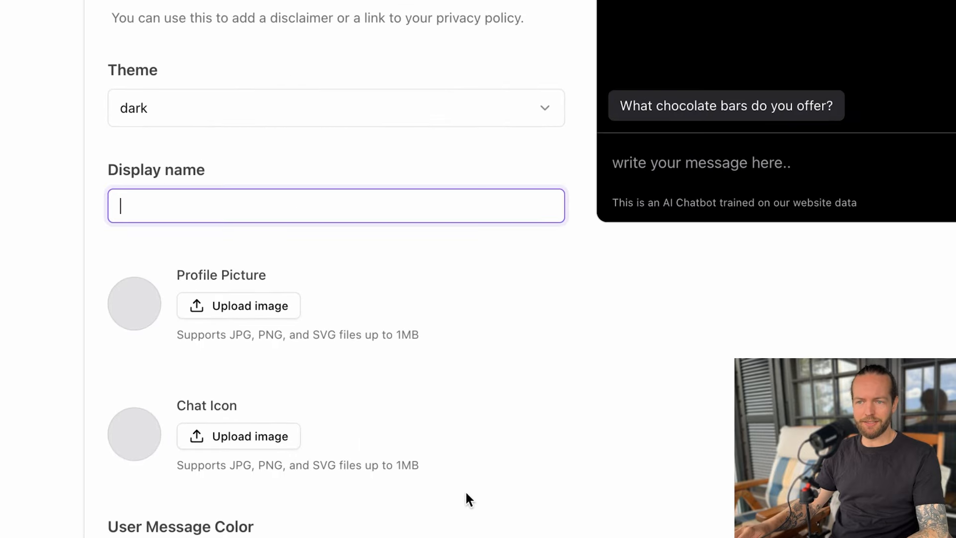
Save the logo image from The Chocolate Smiths website and enlarge the profile picture crop to cover the whole round logo
scroll(465, 490, down, 1)
scroll(465, 490, down, 5)
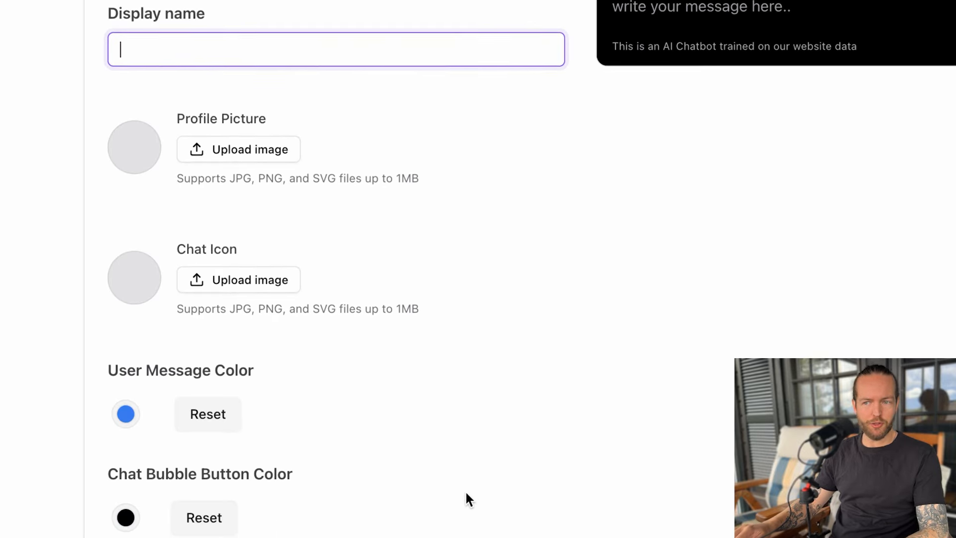
scroll(465, 490, down, 6)
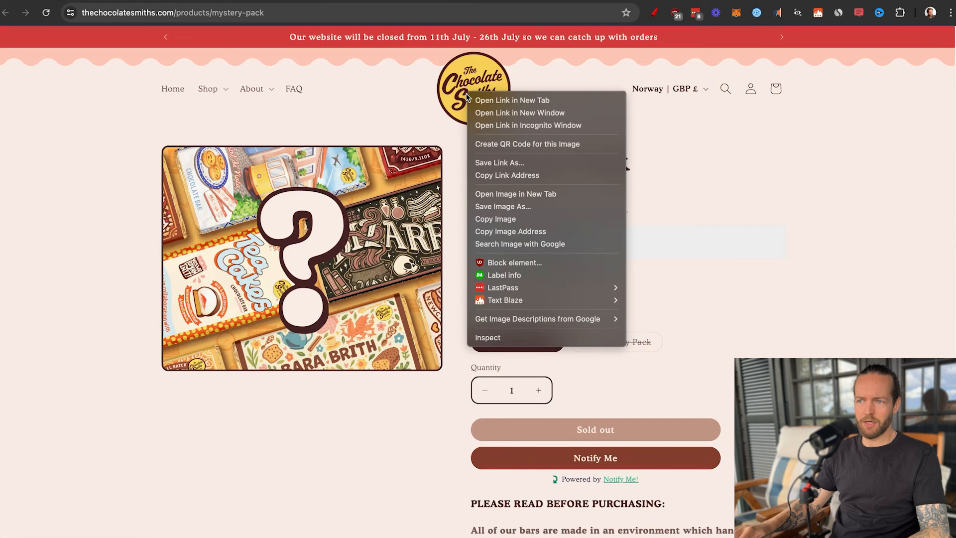
click(524, 207)
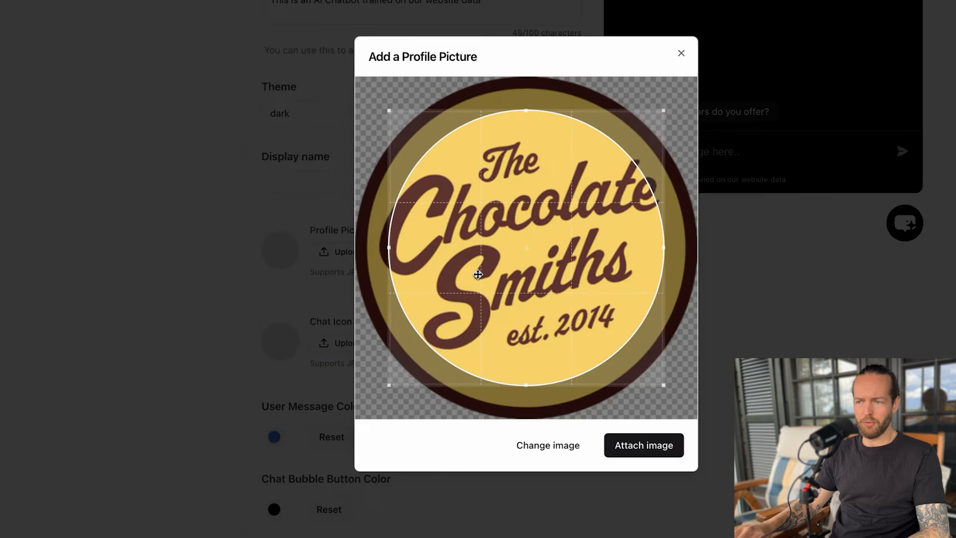
drag(429, 385, 395, 419)
drag(530, 221, 561, 191)
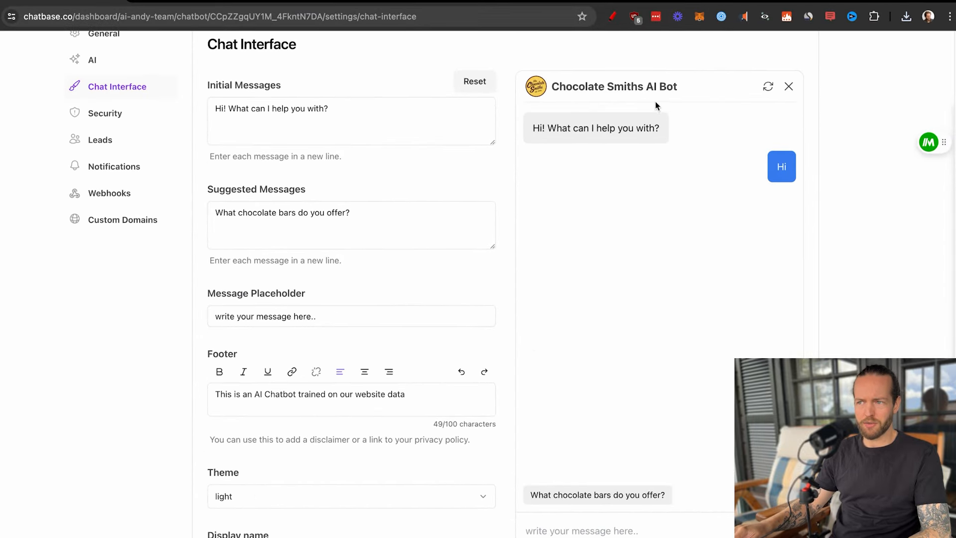
Check the chat icon, colour and bubble alignment options and save the chat interface settings
scroll(648, 349, down, 10)
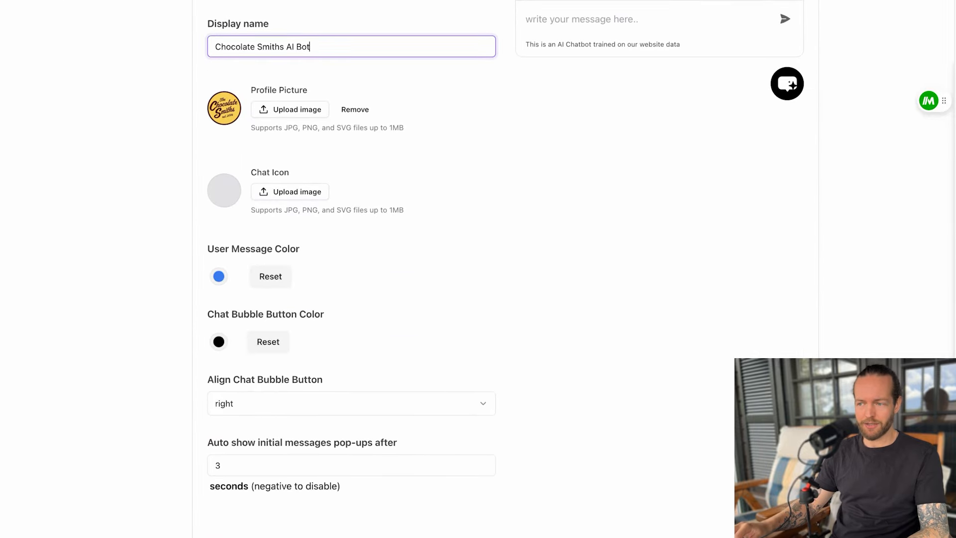
scroll(566, 291, up, 6)
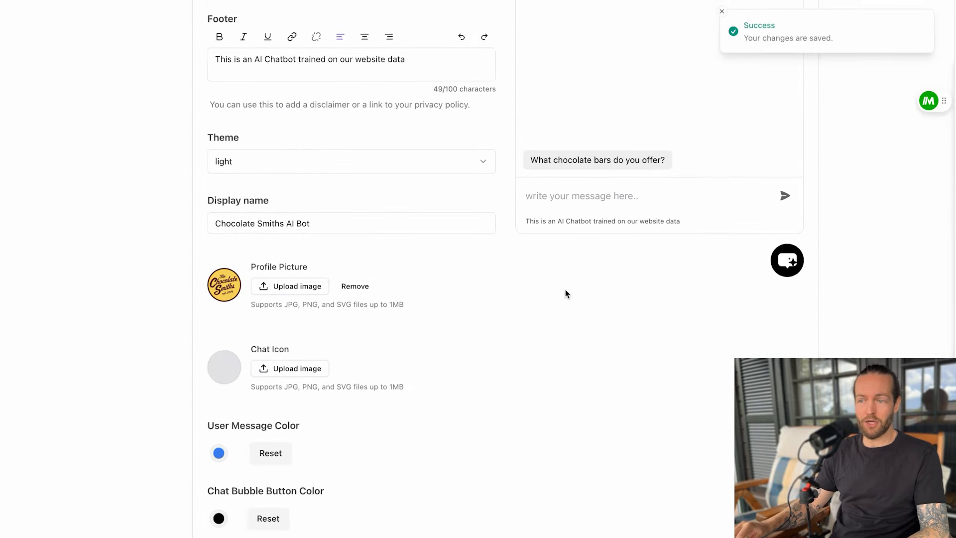
scroll(565, 294, up, 4)
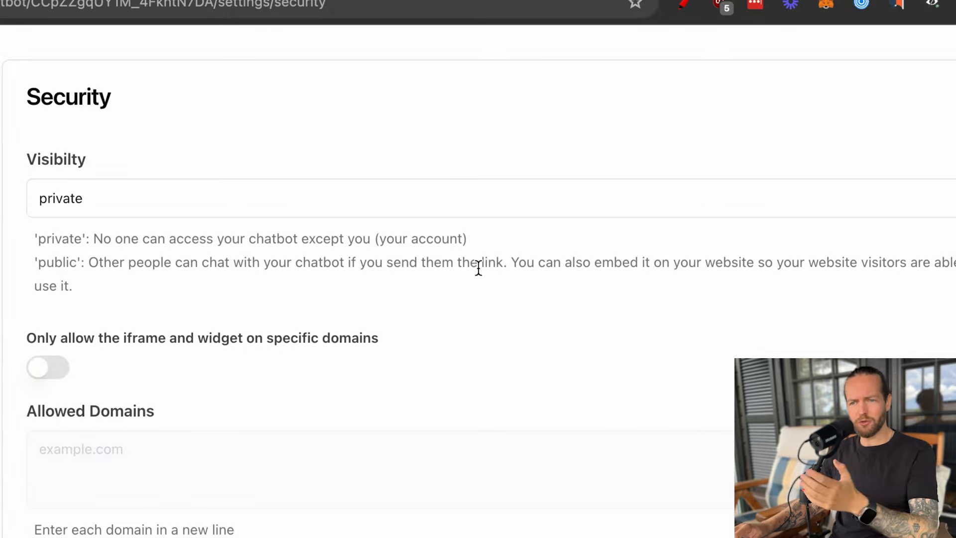
Examine the private and public visibility options in the Security settings
click(481, 212)
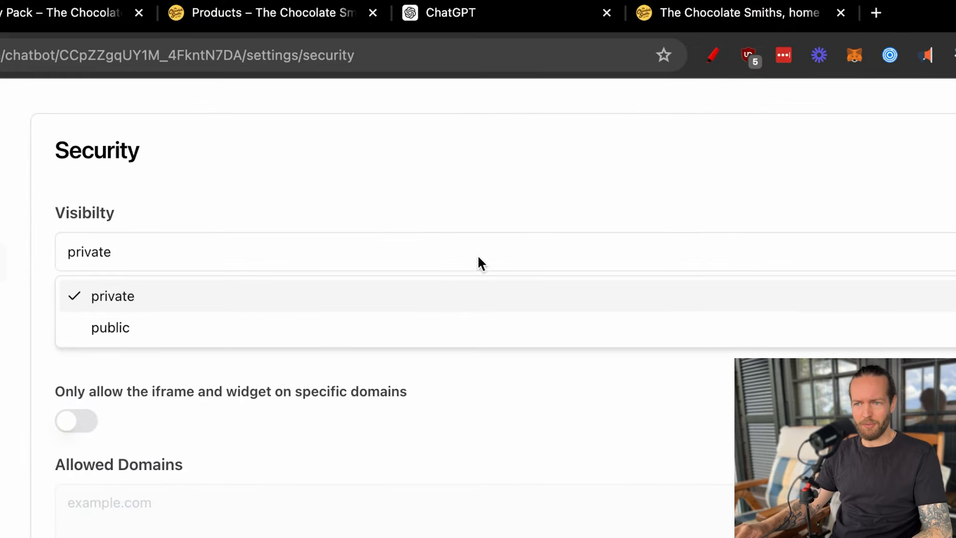
click(386, 280)
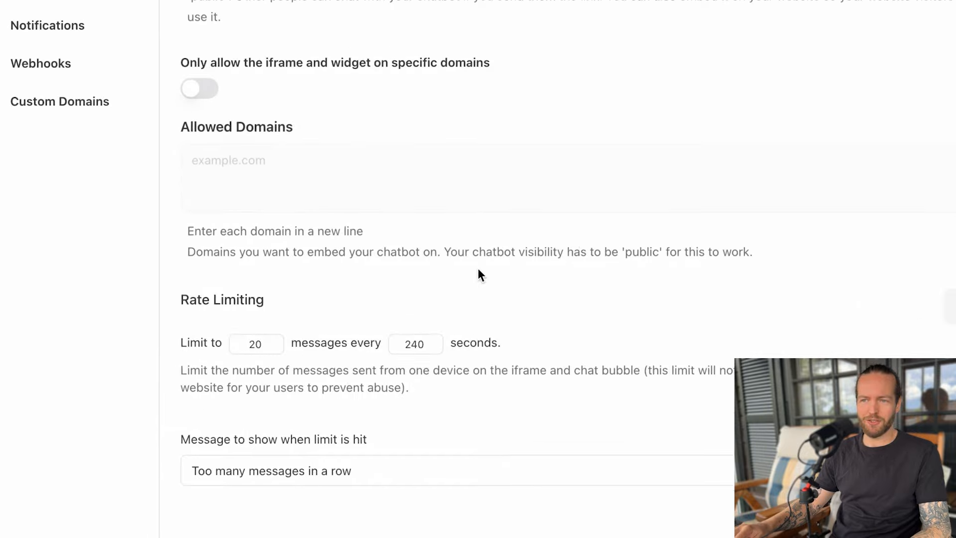
Enable the Email and Phone fields in the Leads settings and save the form
click(249, 117)
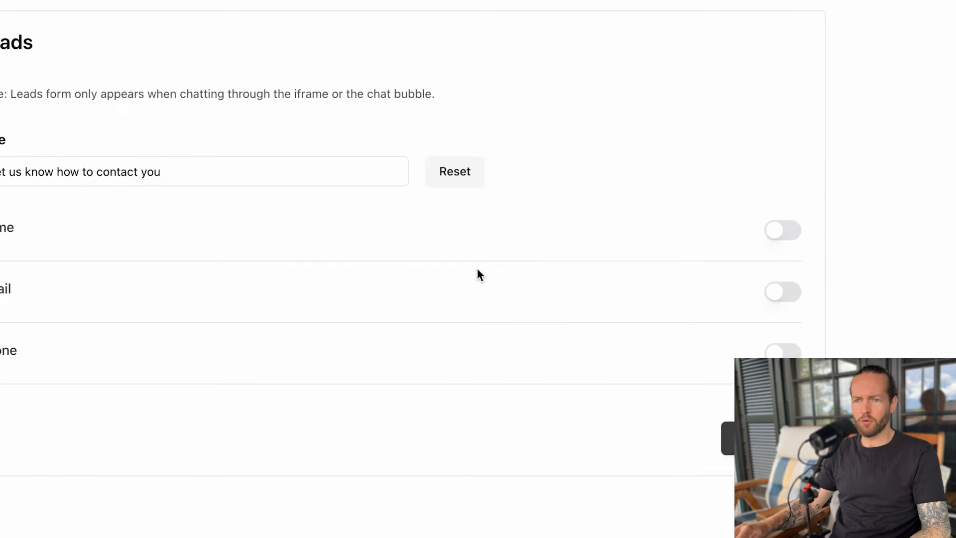
click(754, 291)
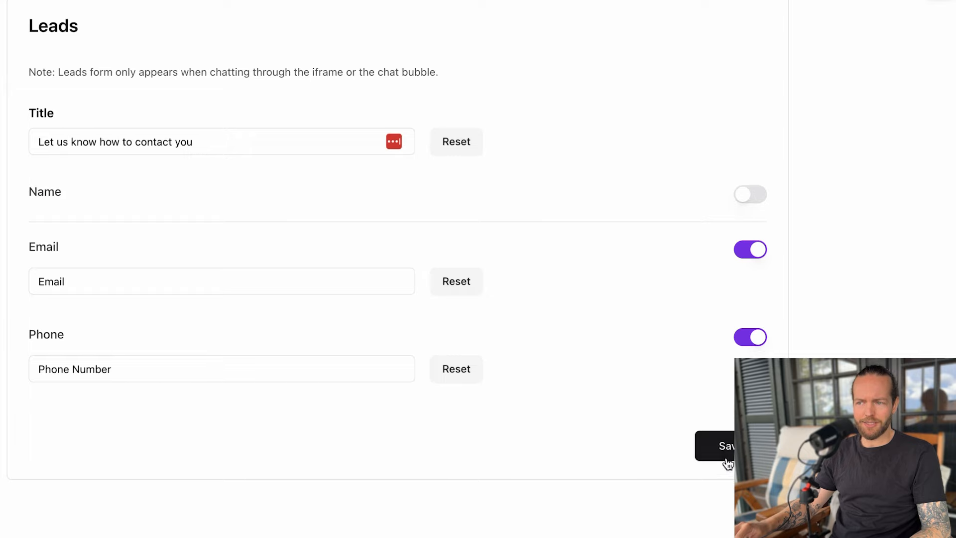
click(727, 460)
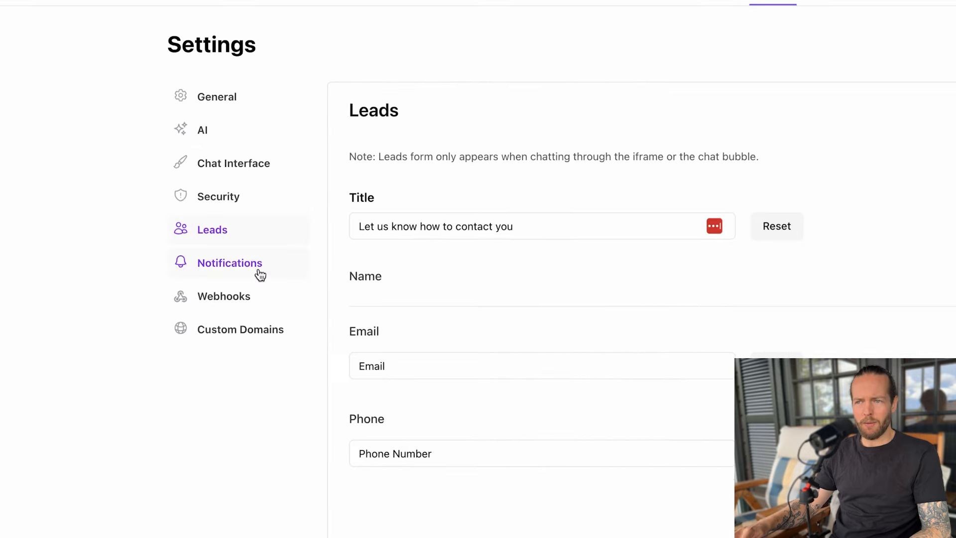
Review the Notifications, Webhooks and Custom Domains settings
click(260, 275)
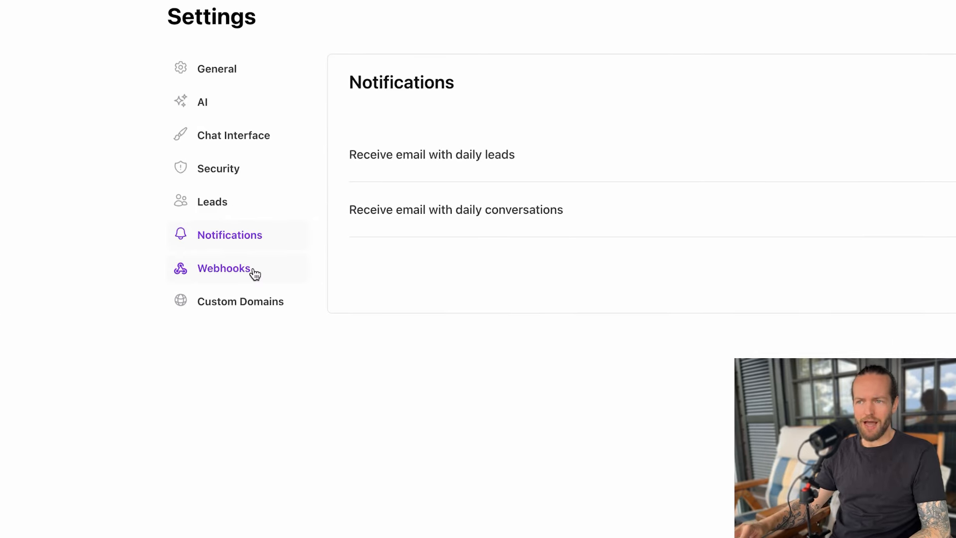
click(255, 273)
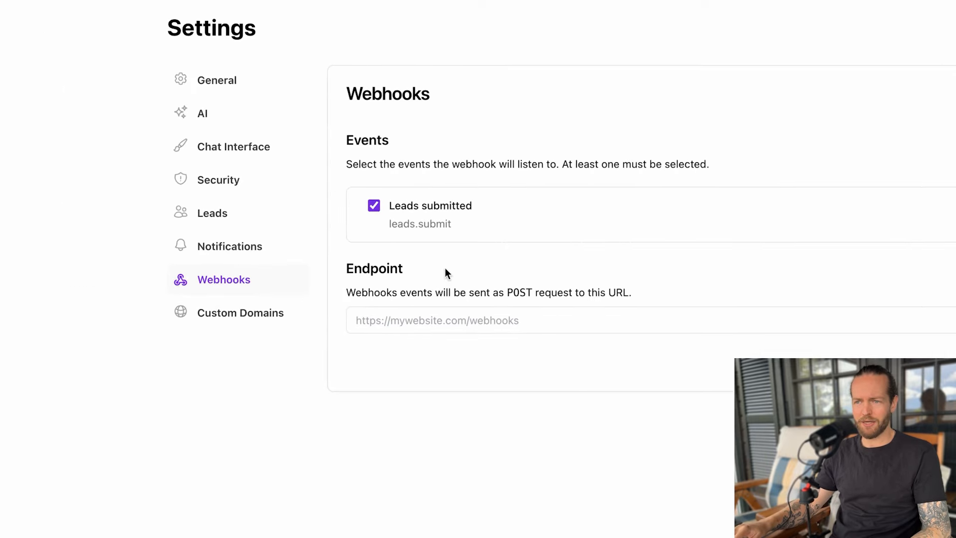
click(242, 273)
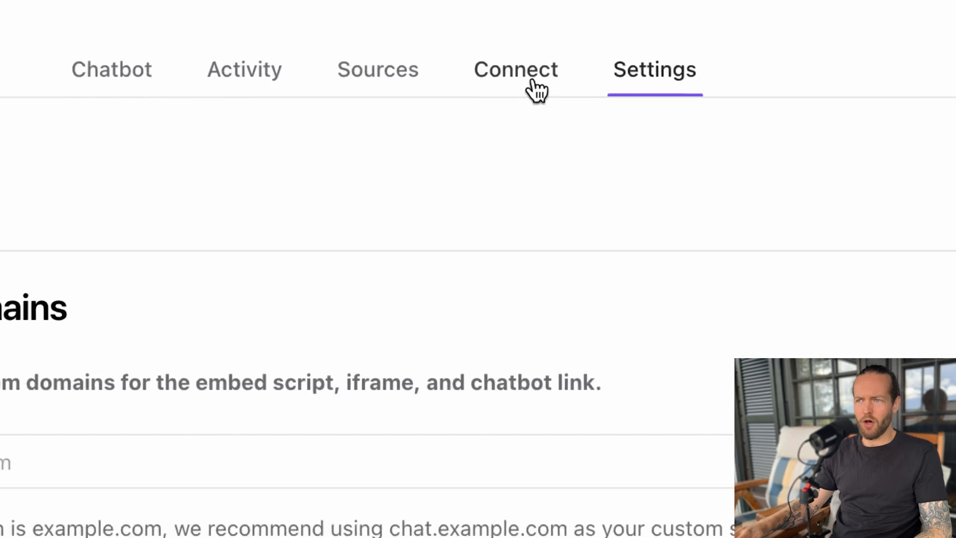
Examine the Embed, Share and Integrations options for connecting the chatbot, including the visibility requirement
click(532, 81)
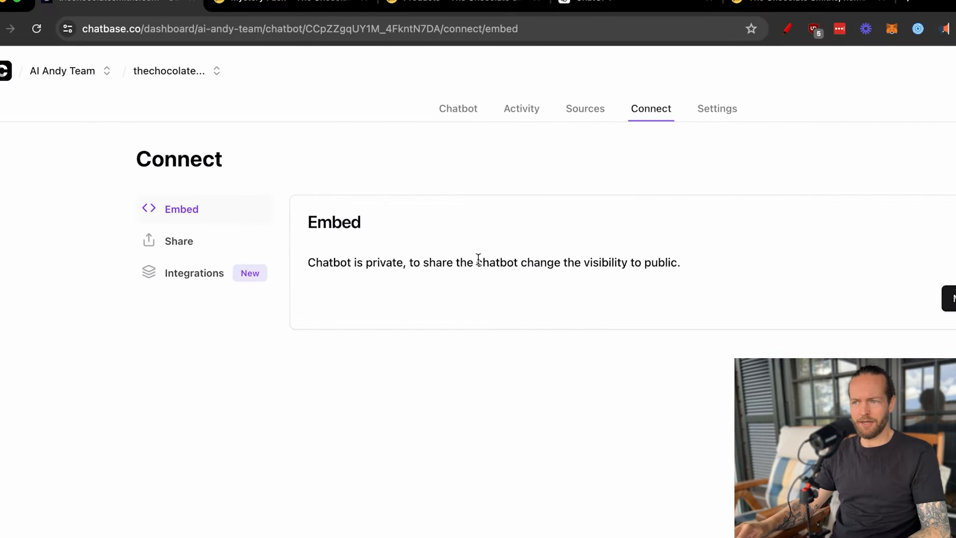
drag(498, 262, 655, 273)
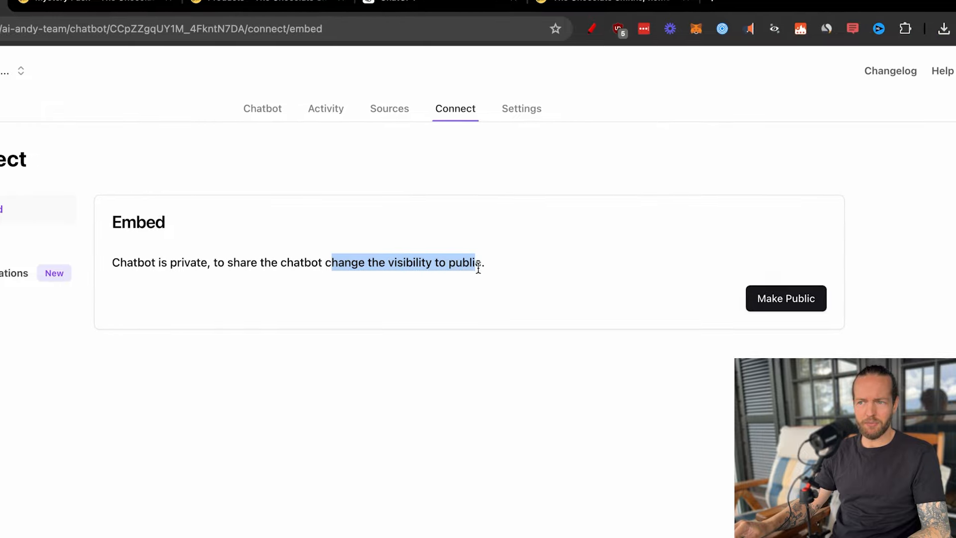
click(477, 268)
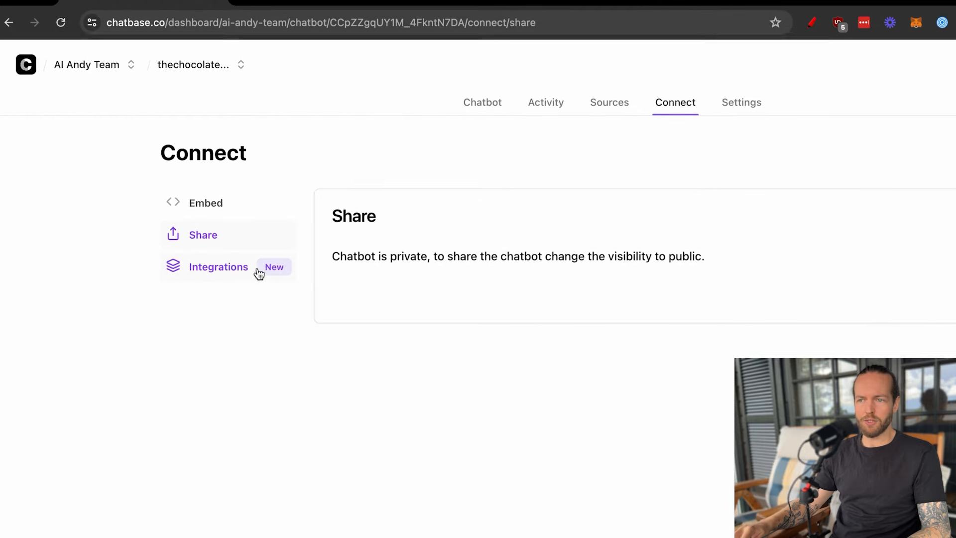
click(70, 276)
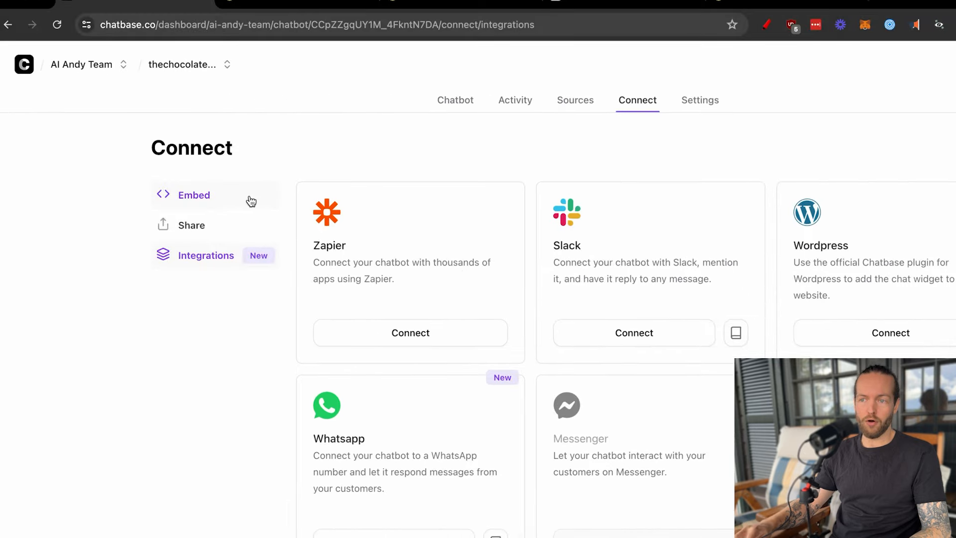
click(246, 204)
click(225, 257)
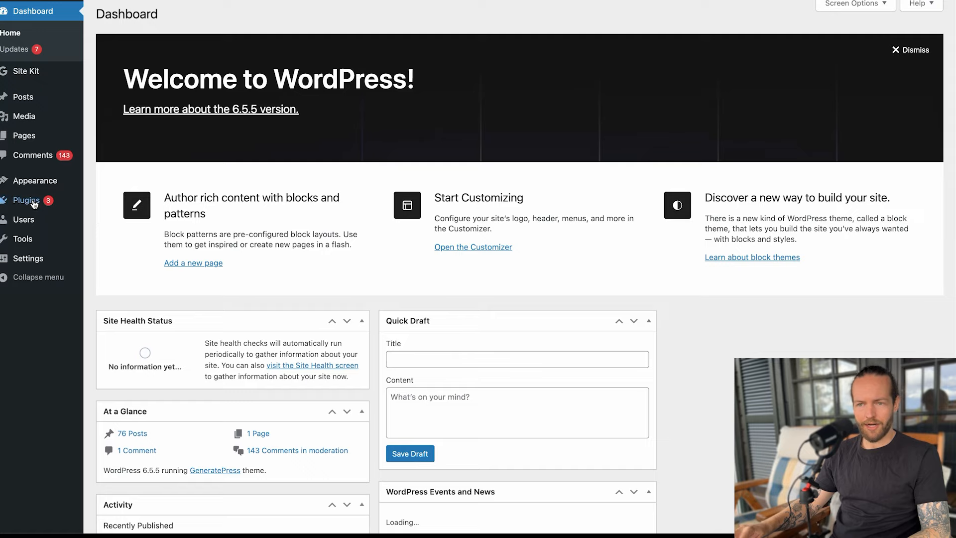
In the WordPress admin, search the new plugins for "chatbase" and install and activate the Chatbase plugin
click(33, 202)
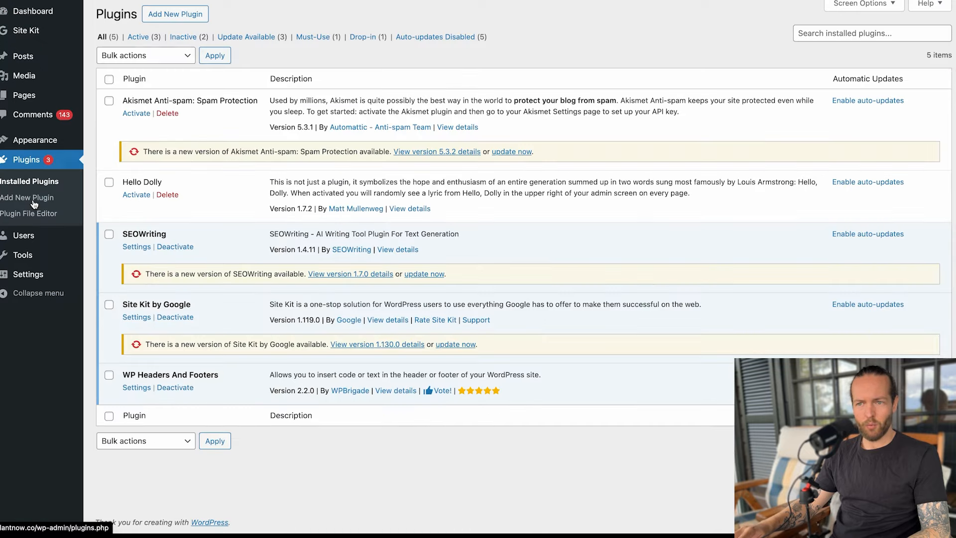
click(187, 16)
click(820, 46)
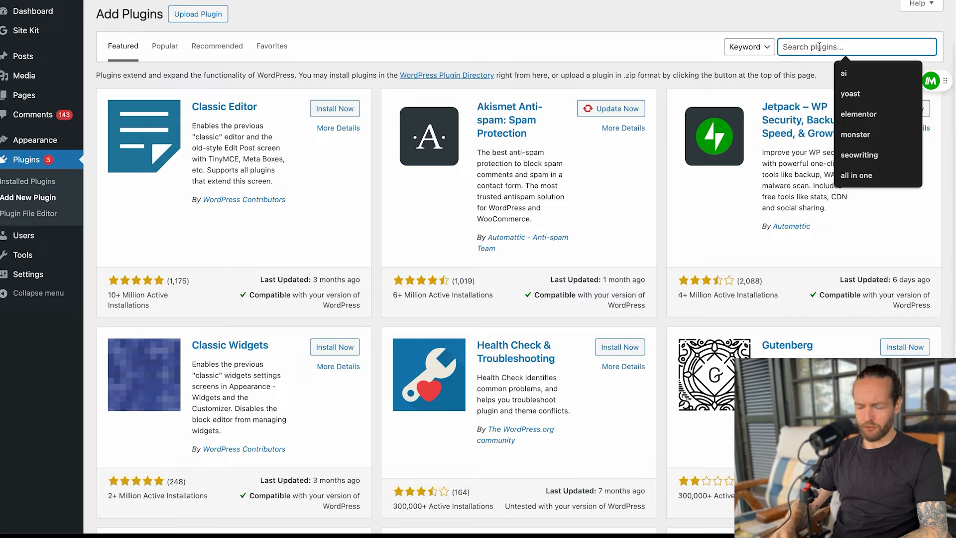
text(chatbase)
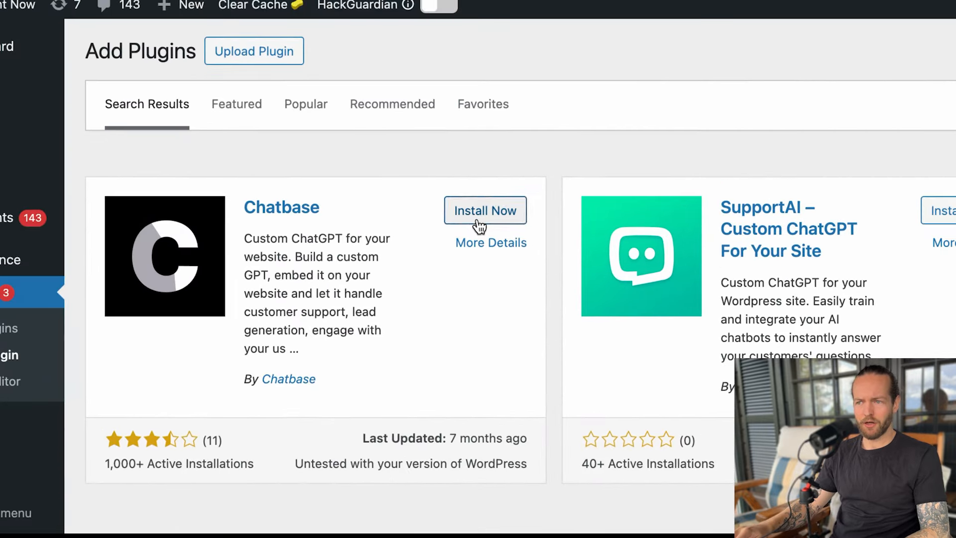
click(367, 98)
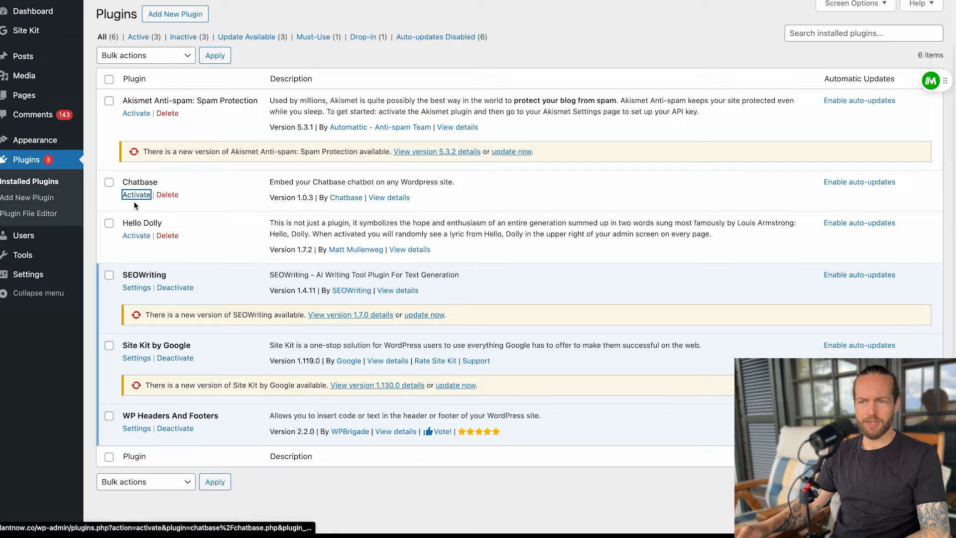
click(139, 196)
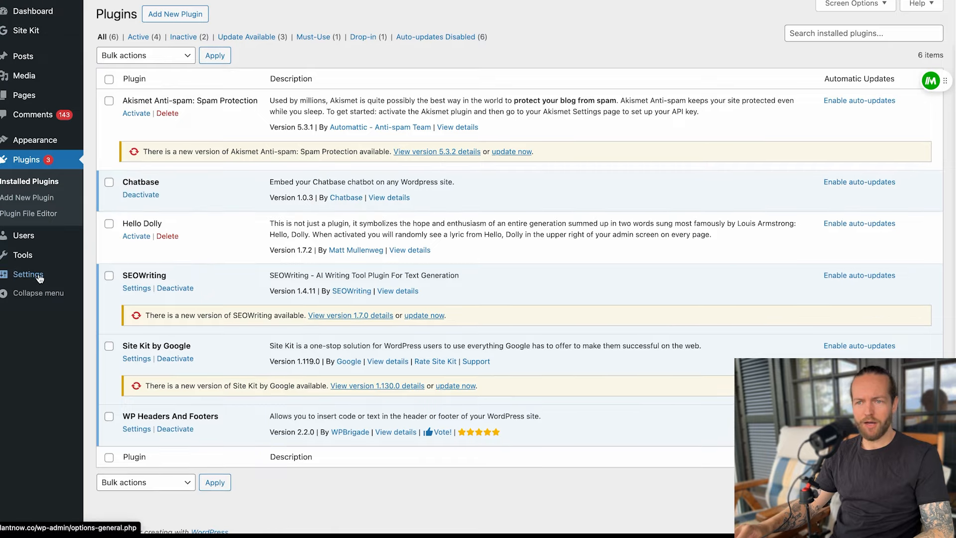
Copy the chatbot ID from the Chatbase settings into the WordPress plugin's Chatbase Options and save the changes
mouse_move(39, 281)
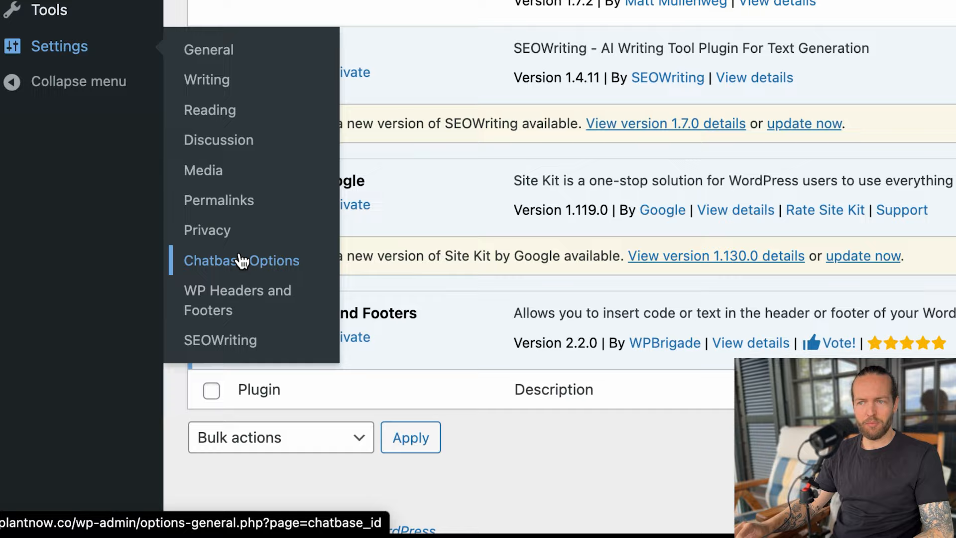
click(241, 260)
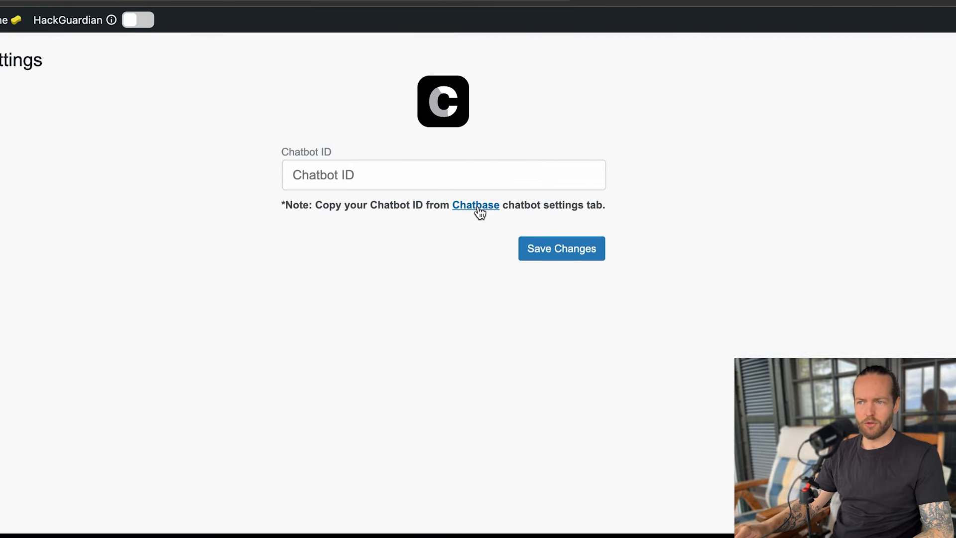
click(478, 208)
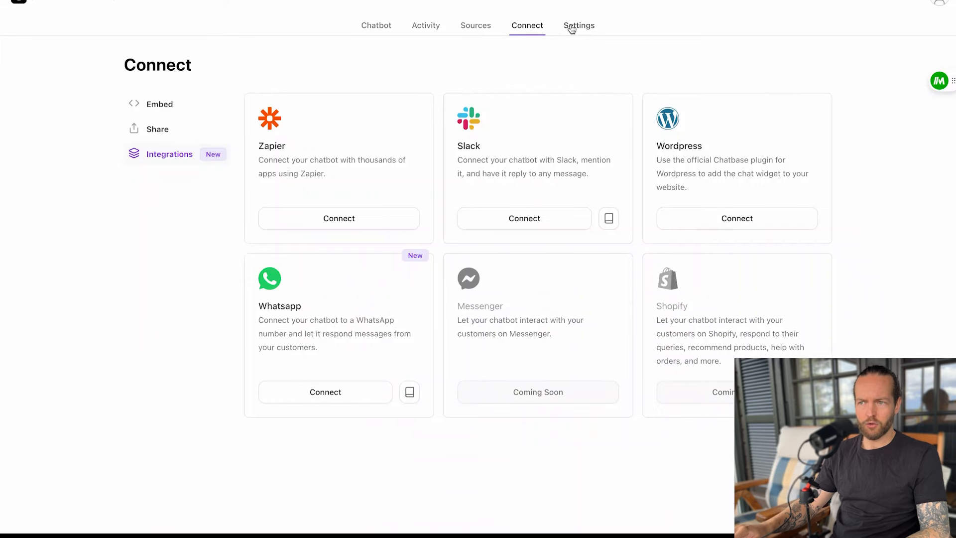
click(571, 27)
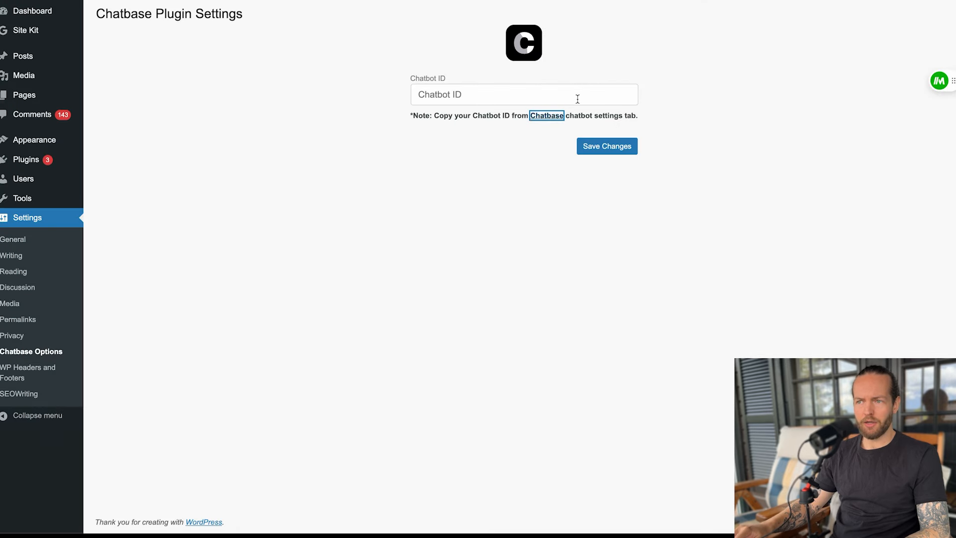
click(542, 90)
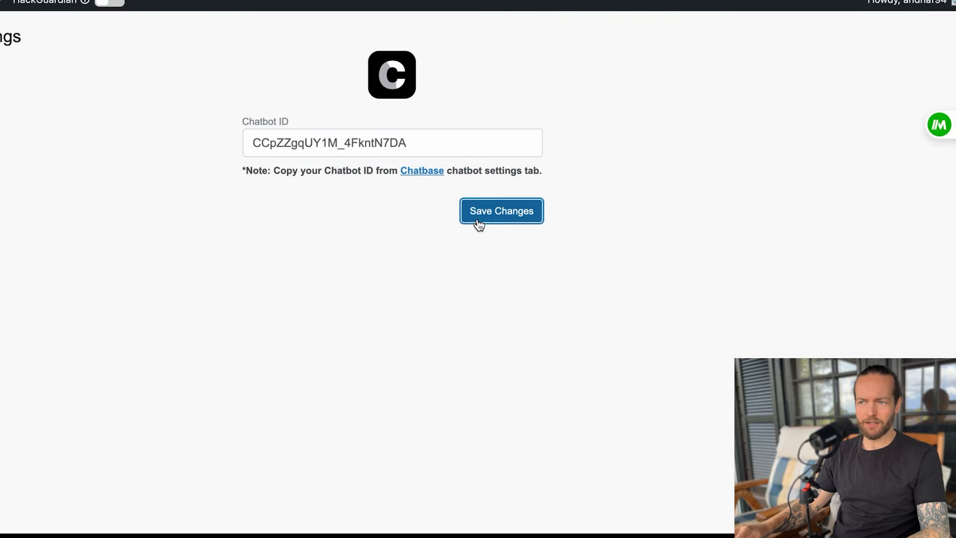
click(478, 223)
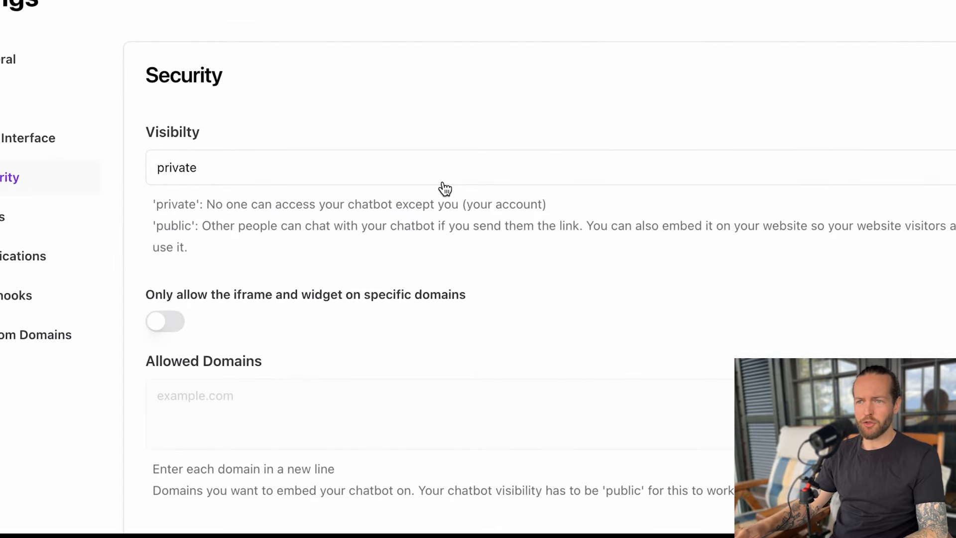
Set the chatbot's visibility to public in the Chatbase Security settings and save
click(443, 183)
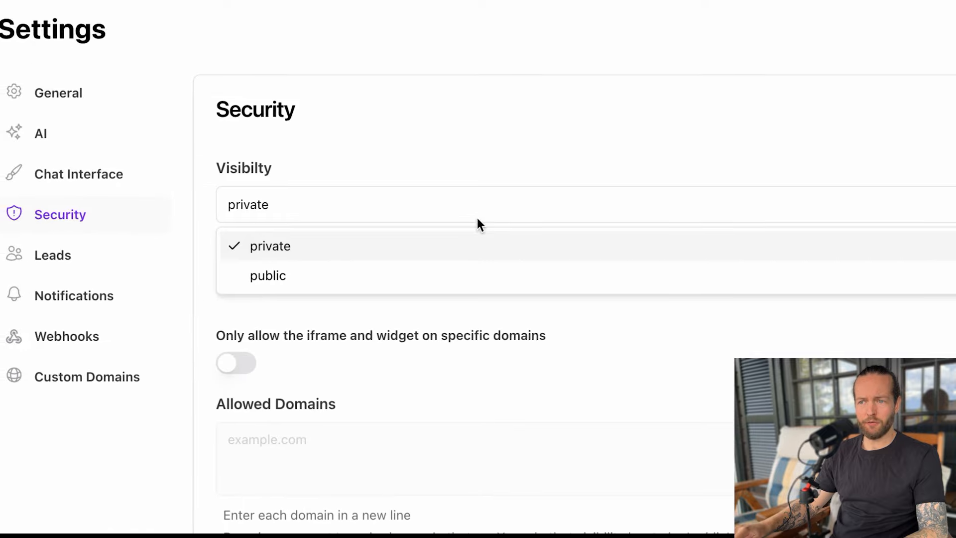
click(439, 278)
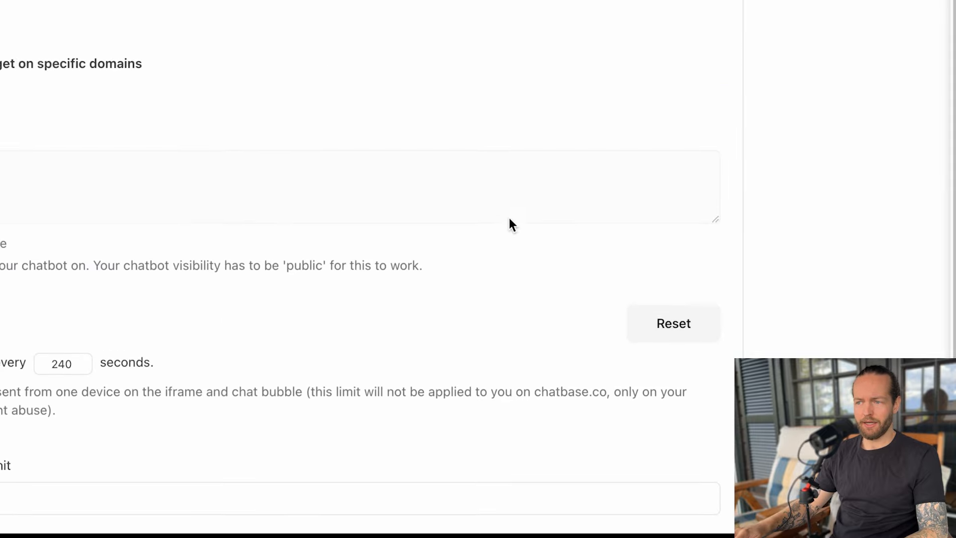
scroll(518, 244, down, 3)
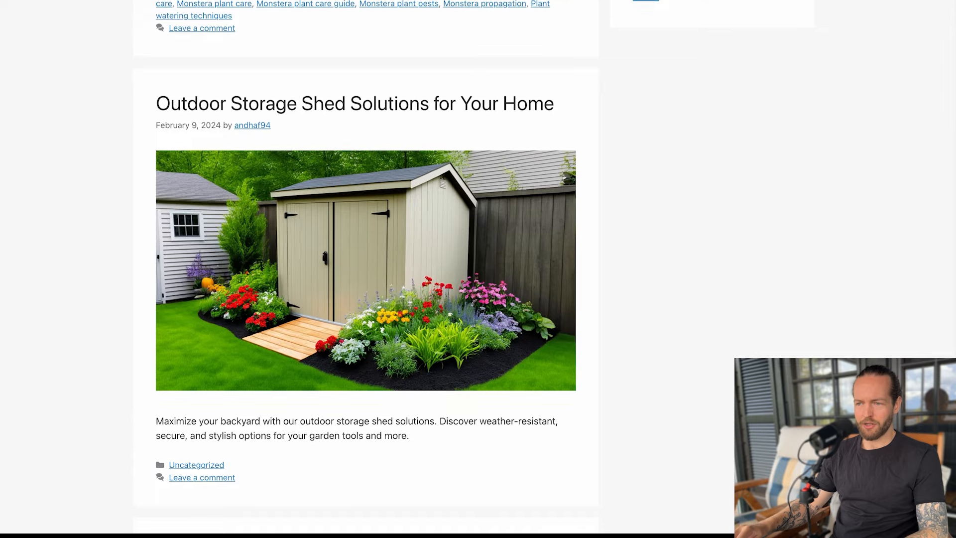
Open the embedded chat widget on the WordPress plant site and write "what else do you offer?" as the message
scroll(366, 269, down, 6)
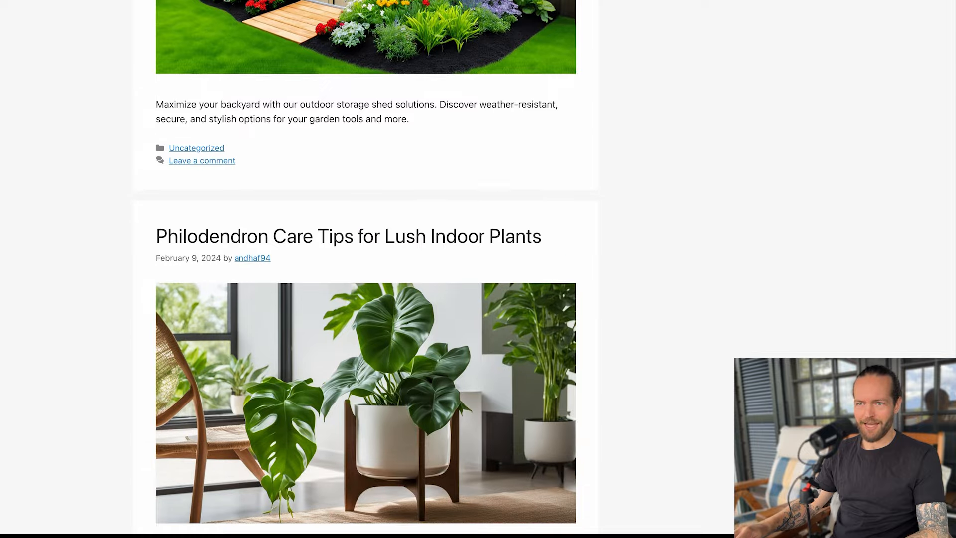
scroll(366, 269, down, 2)
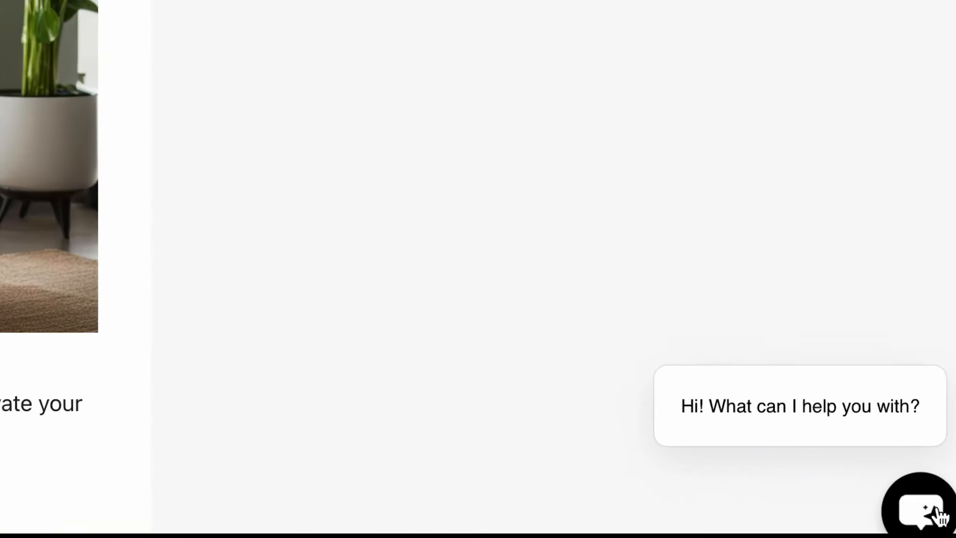
click(937, 514)
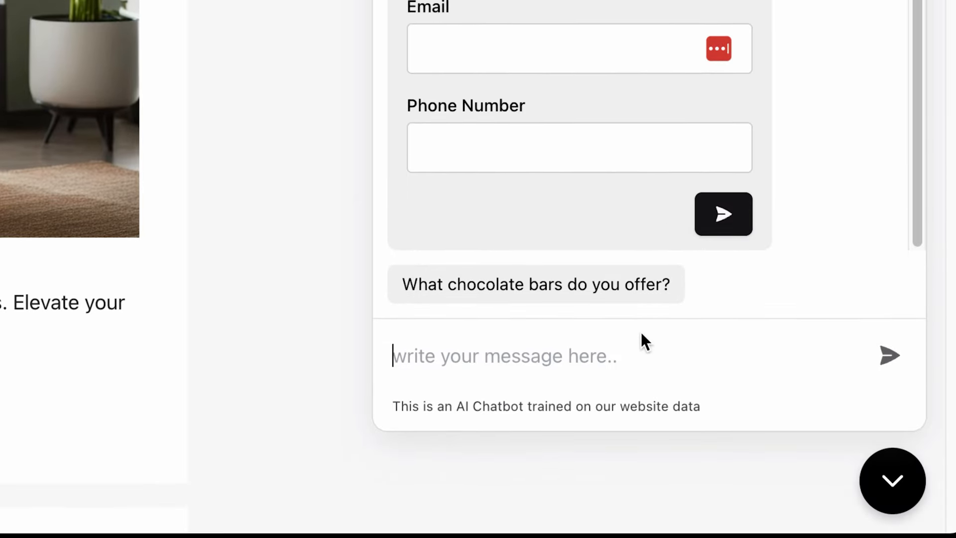
text(what else do you offer?)
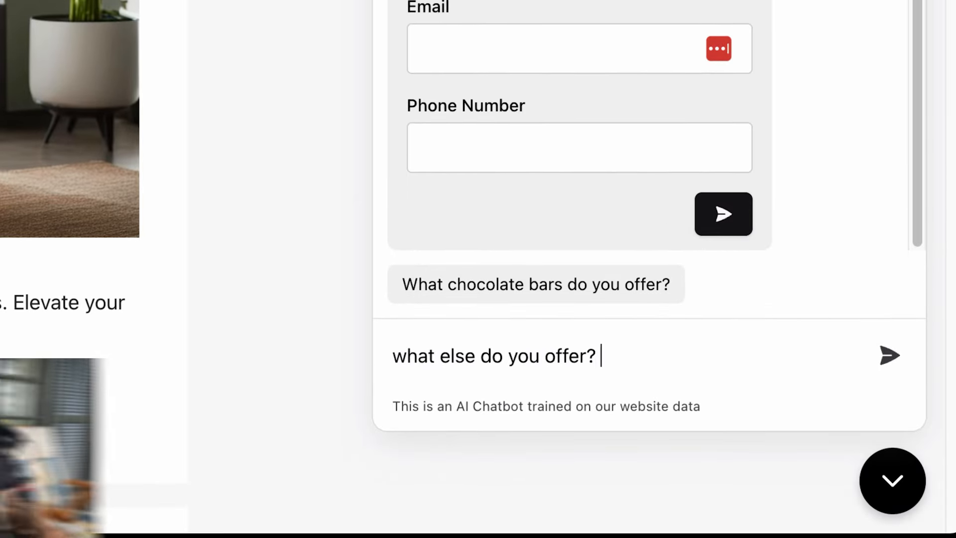